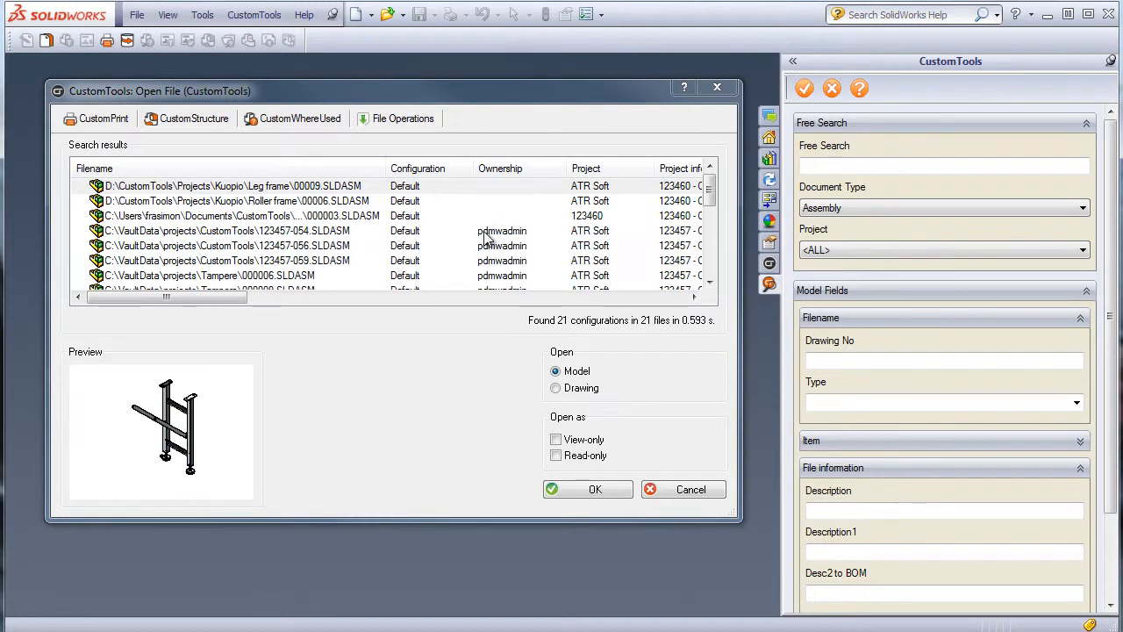
- Search all projects for assemblies with the description "conveyor"
click(806, 250)
click(810, 47)
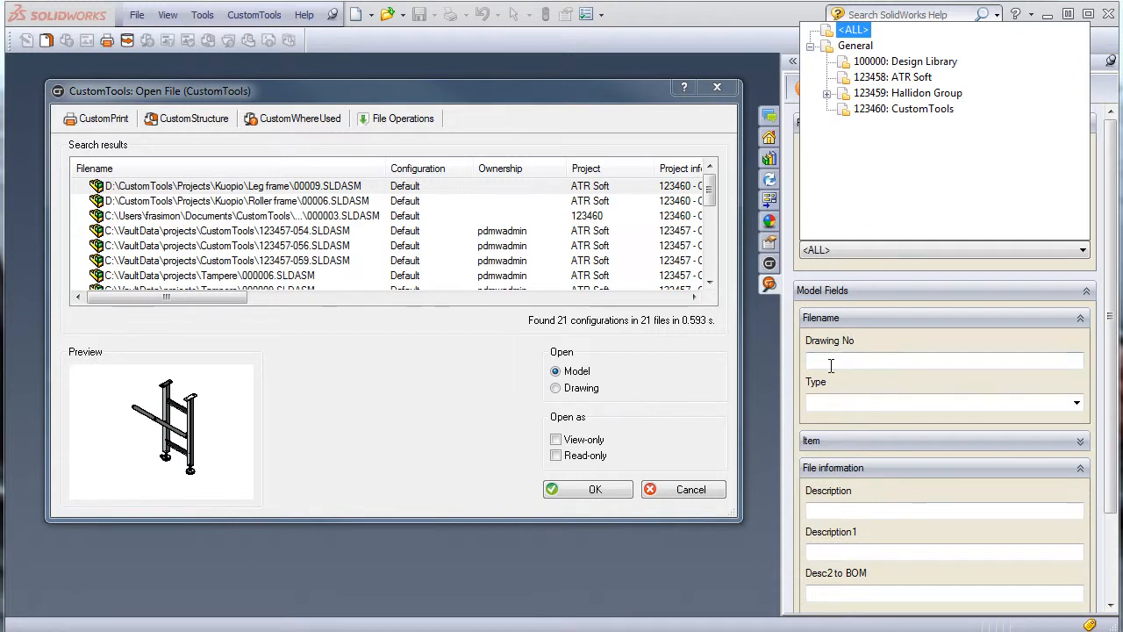
click(839, 513)
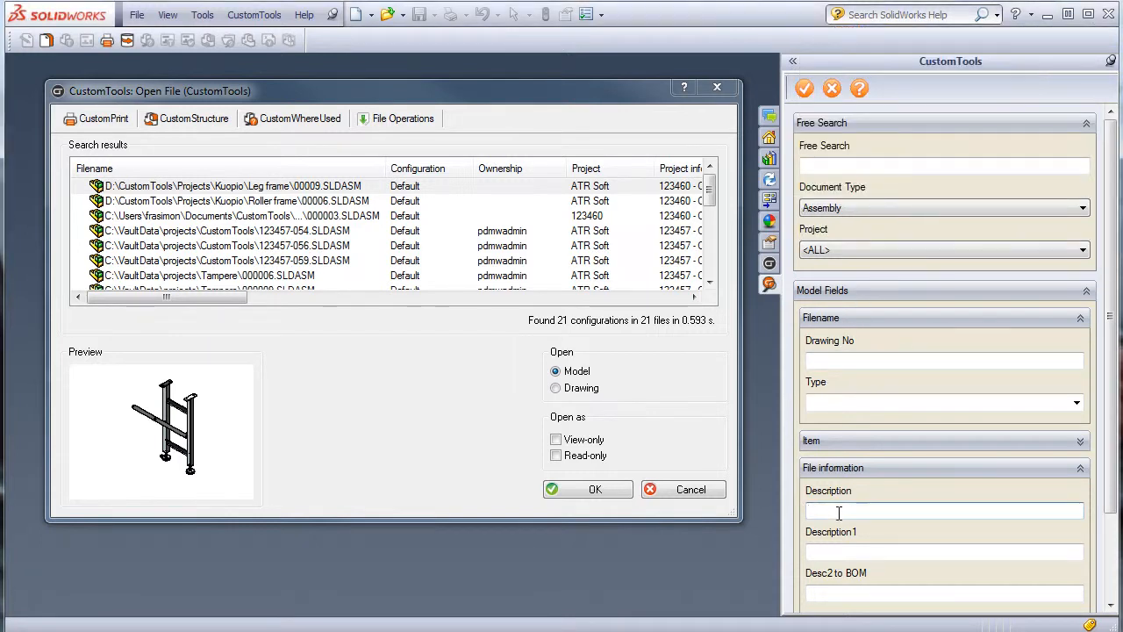
text(Con)
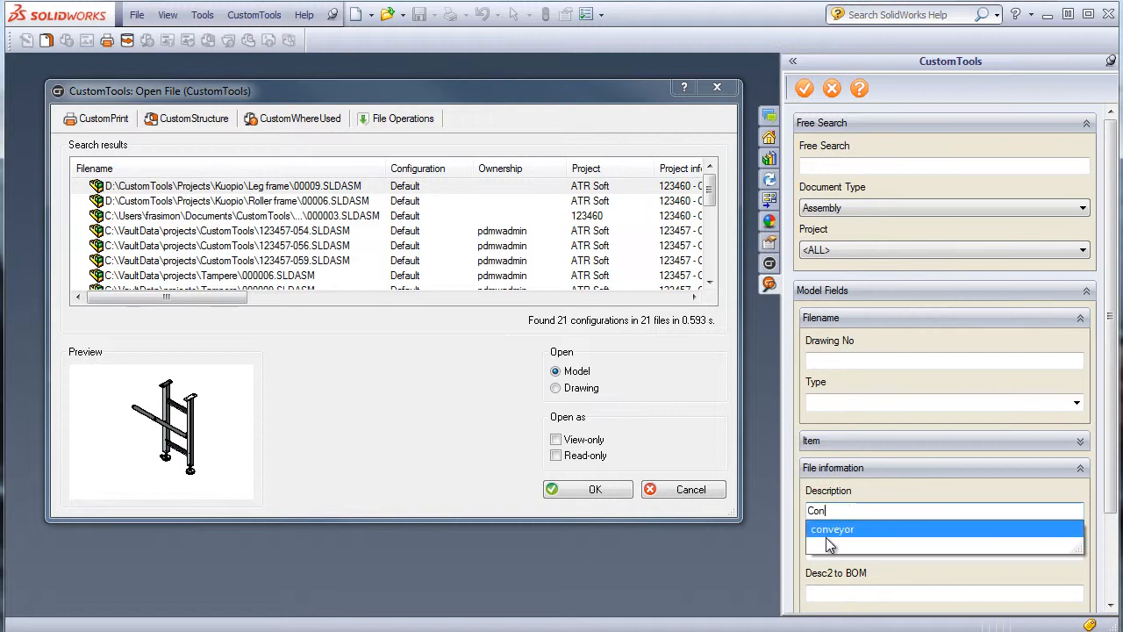
click(834, 532)
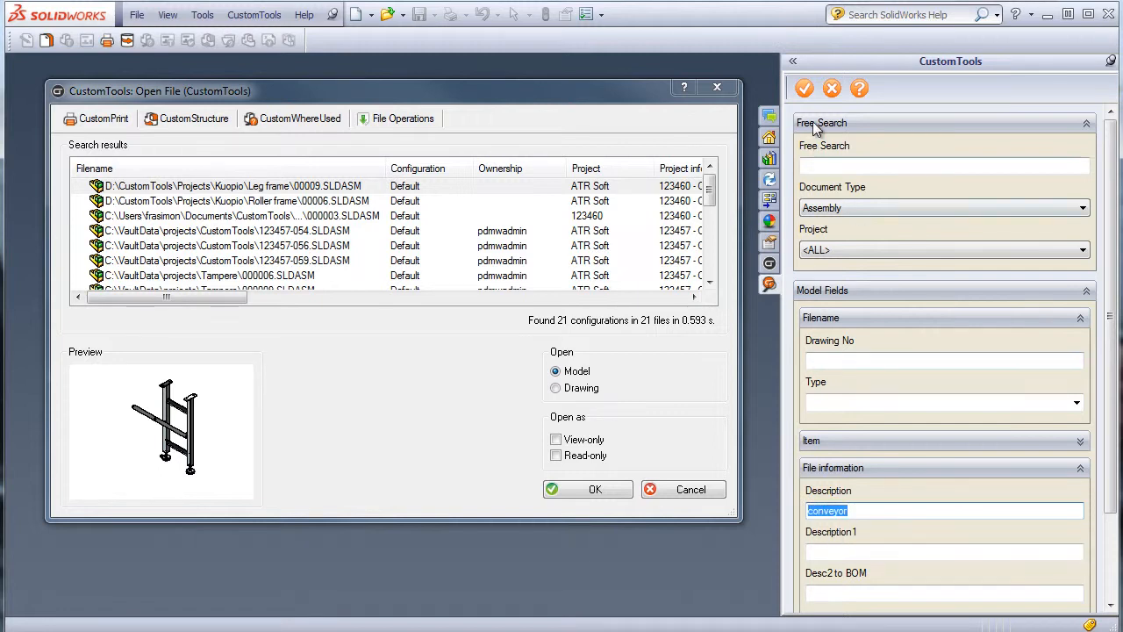
click(806, 90)
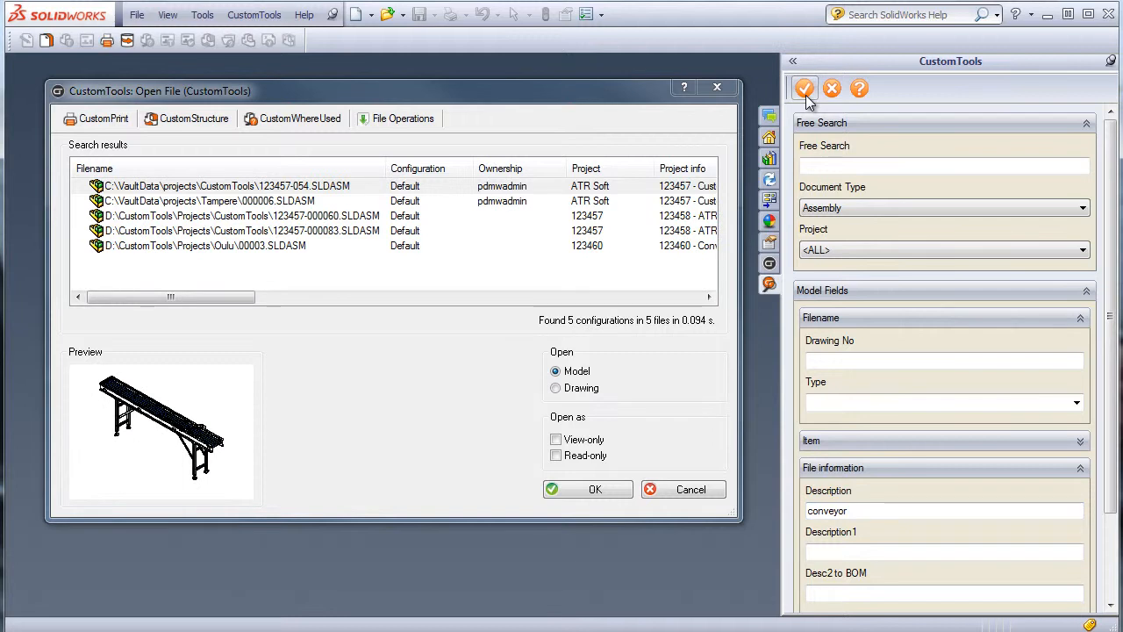
- Narrow the conveyor assembly search to drawing number 0003
click(842, 358)
text(0)
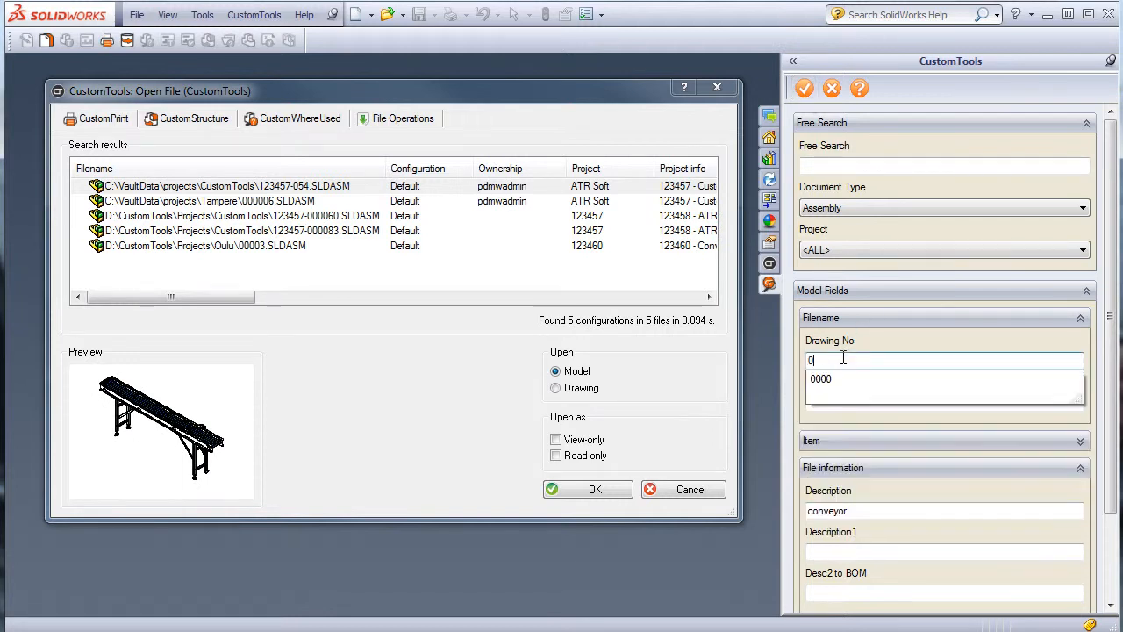
text(003)
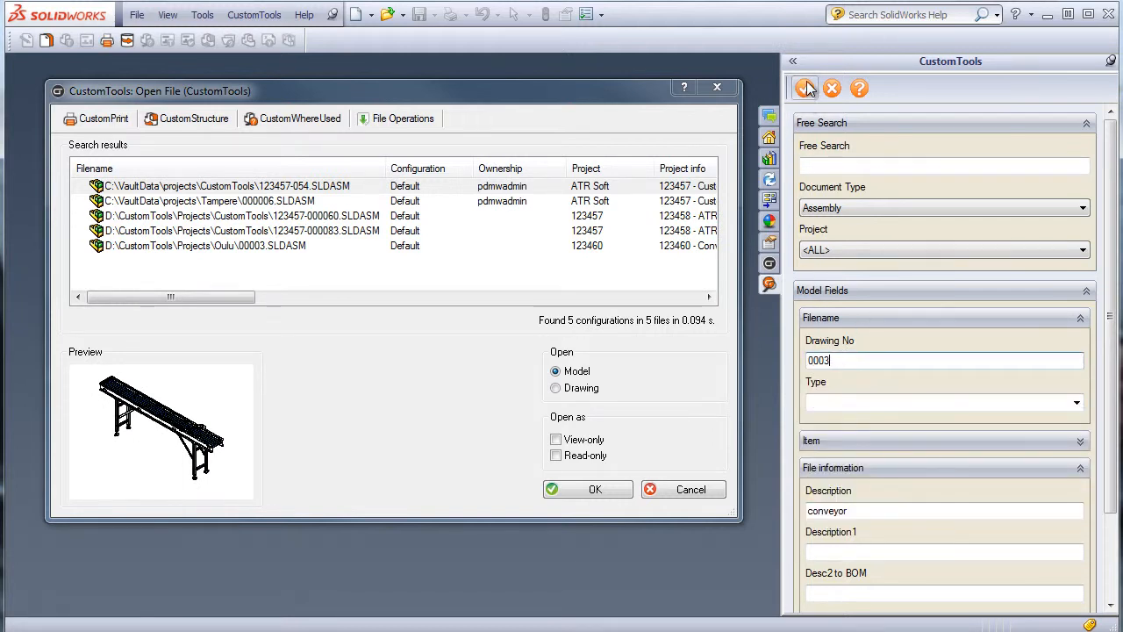
click(805, 89)
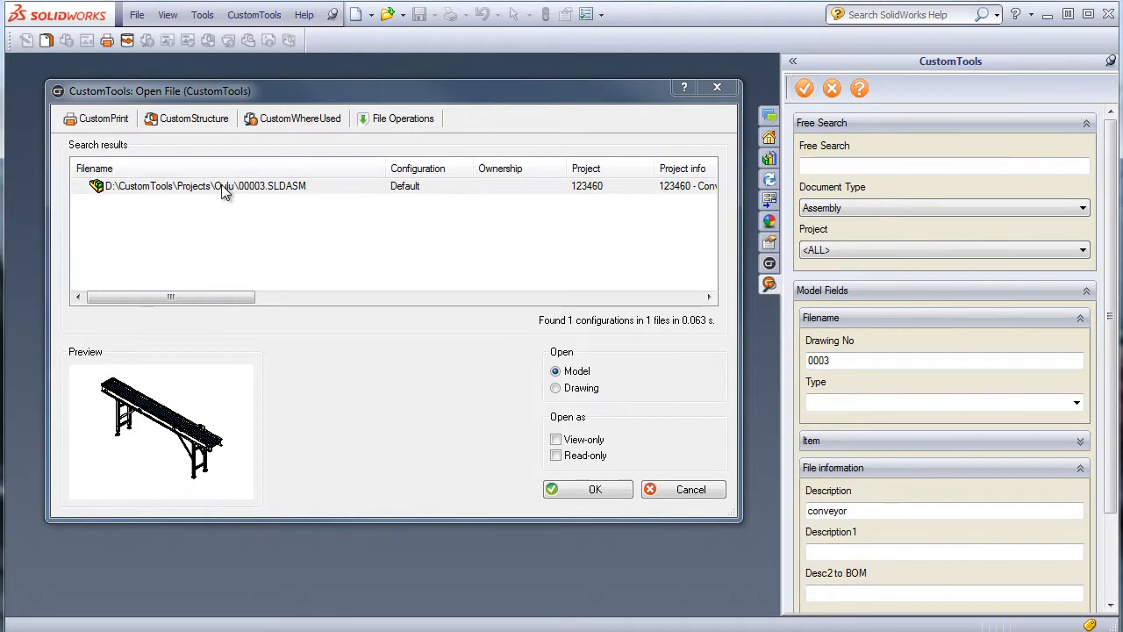
- Open the conveyor assembly 00003.SLDASM from the Oulu project, check out all its files, and close the search results
click(173, 187)
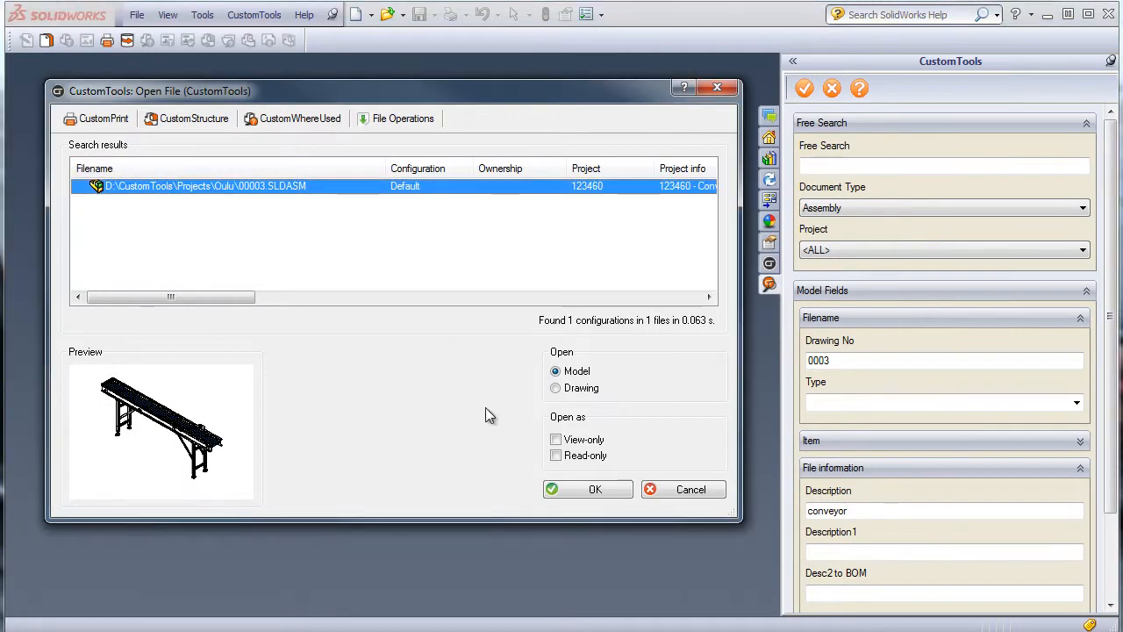
click(571, 489)
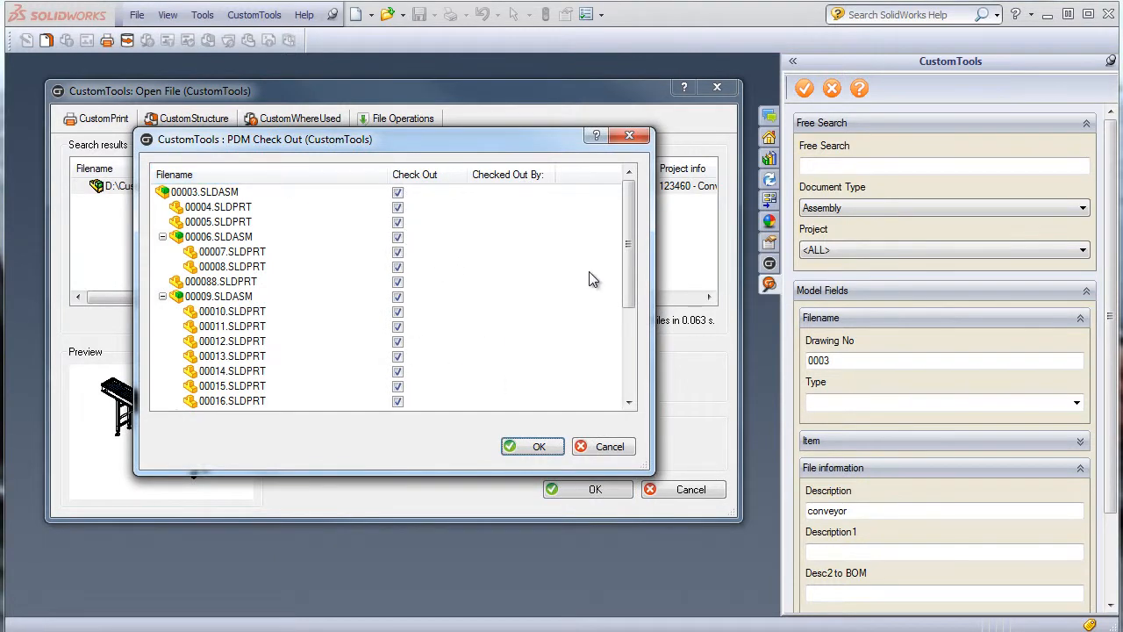
mouse_move(625, 227)
mouse_down()
mouse_move(633, 321)
mouse_move(626, 223)
mouse_up()
click(543, 447)
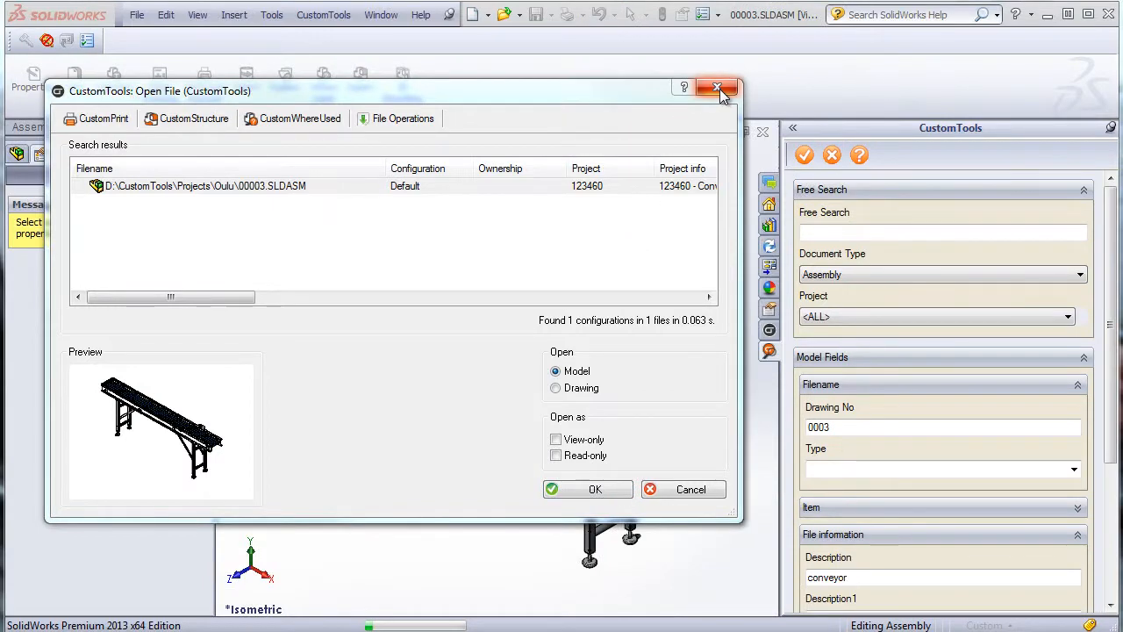
click(717, 90)
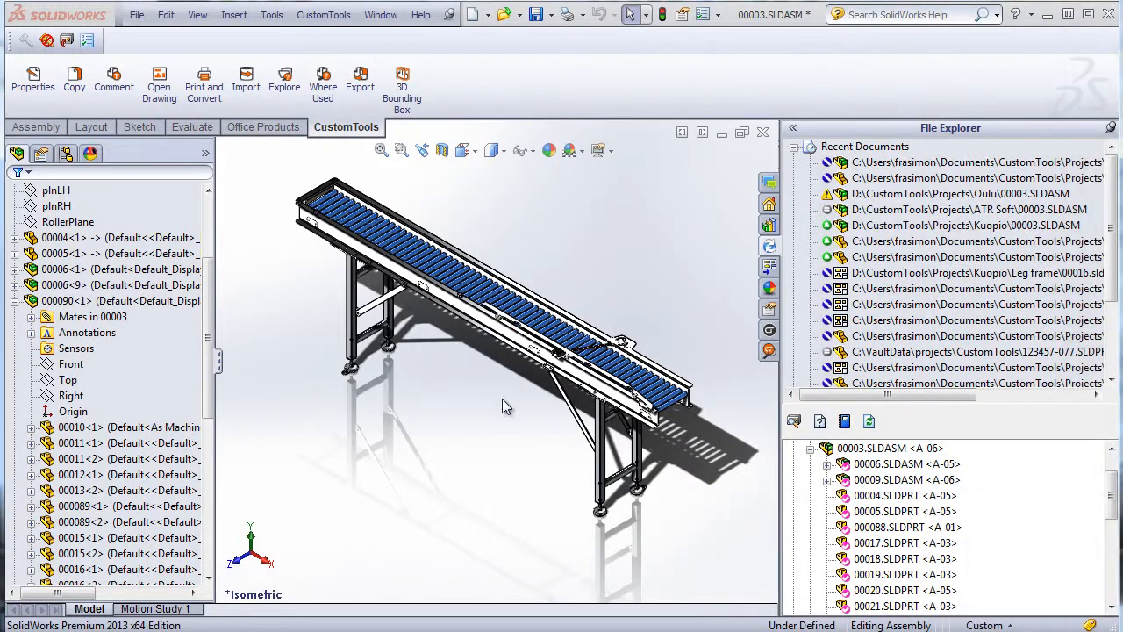
- List where the diagonal leg brace is used, with recursive upper-level dependencies turned off
scroll(376, 296, down, 5)
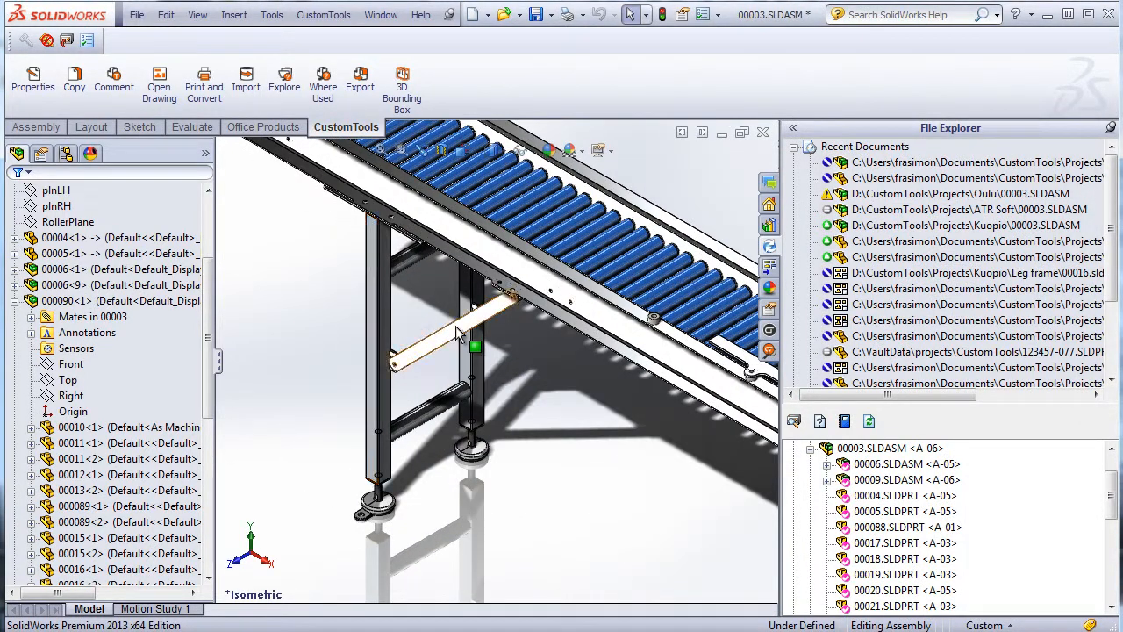
click(456, 334)
click(319, 84)
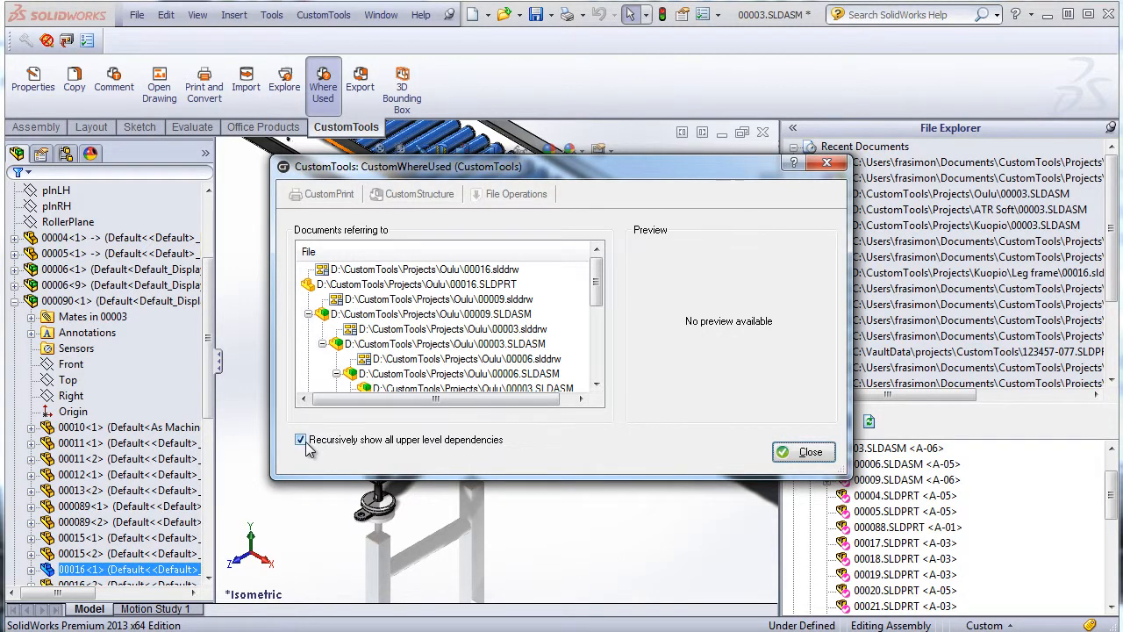
click(304, 443)
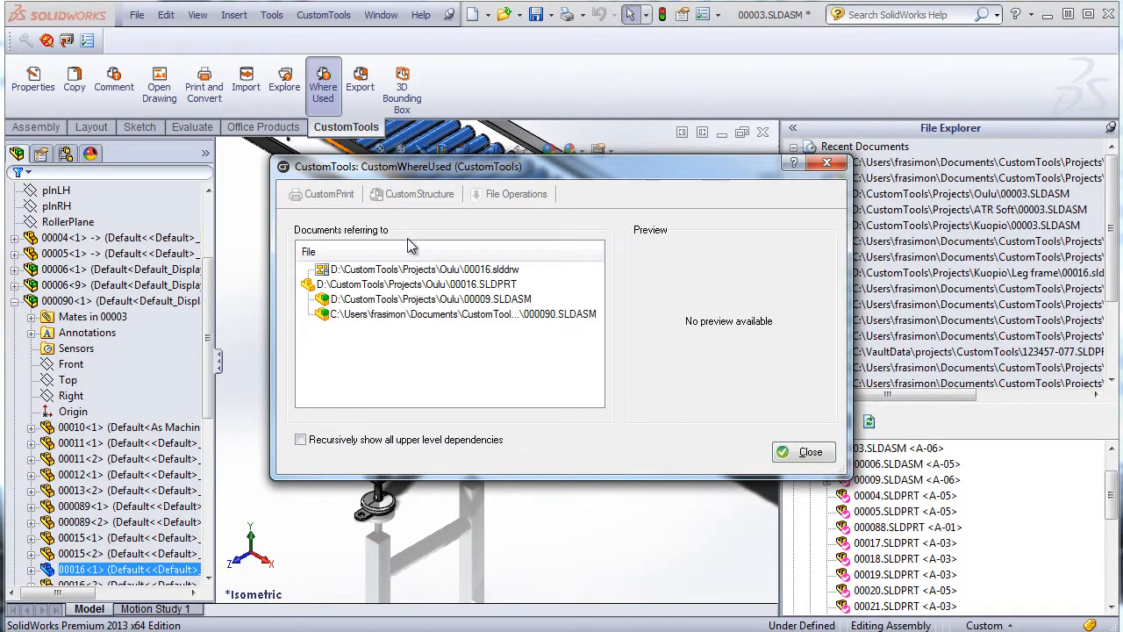
- Preview the brace part and the assemblies referring to it, and close the where-used list
click(384, 285)
click(376, 300)
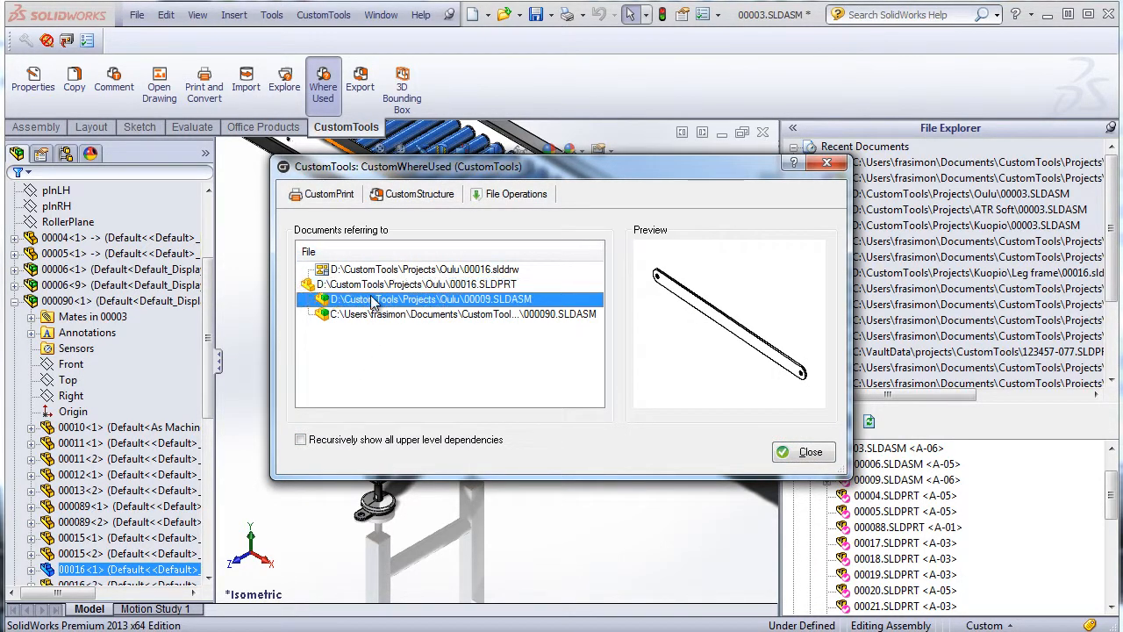
click(373, 314)
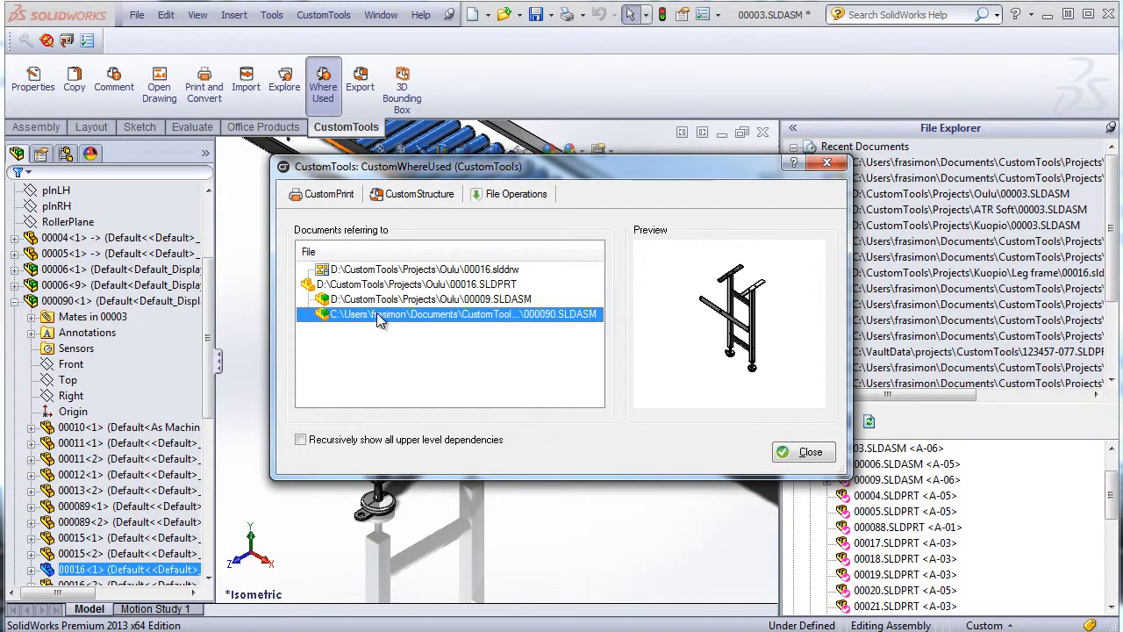
click(804, 452)
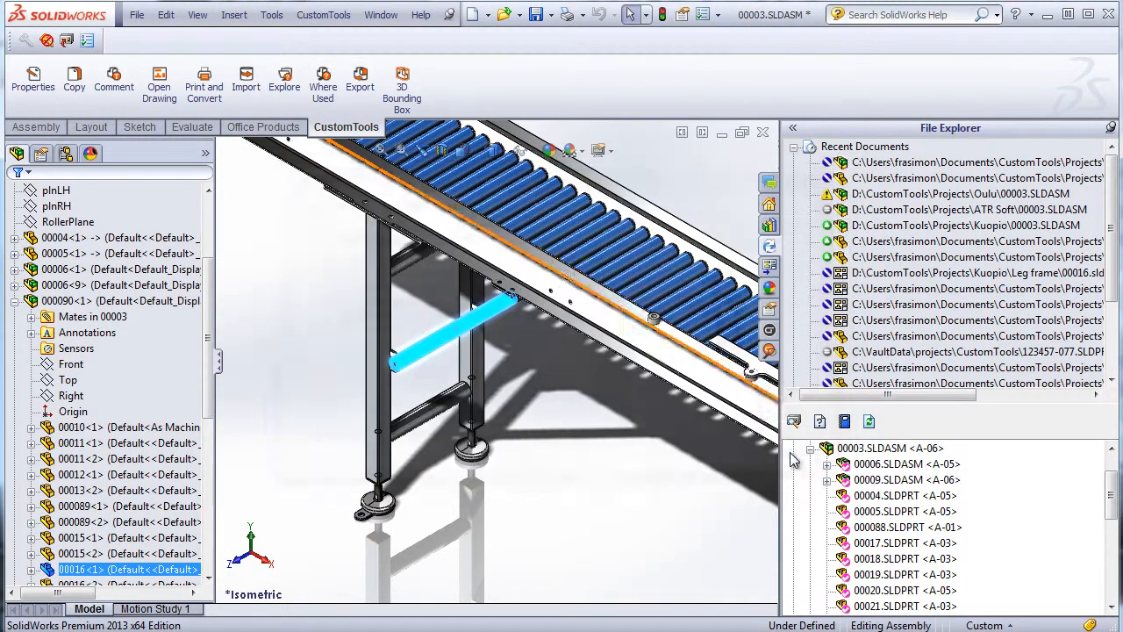
click(380, 151)
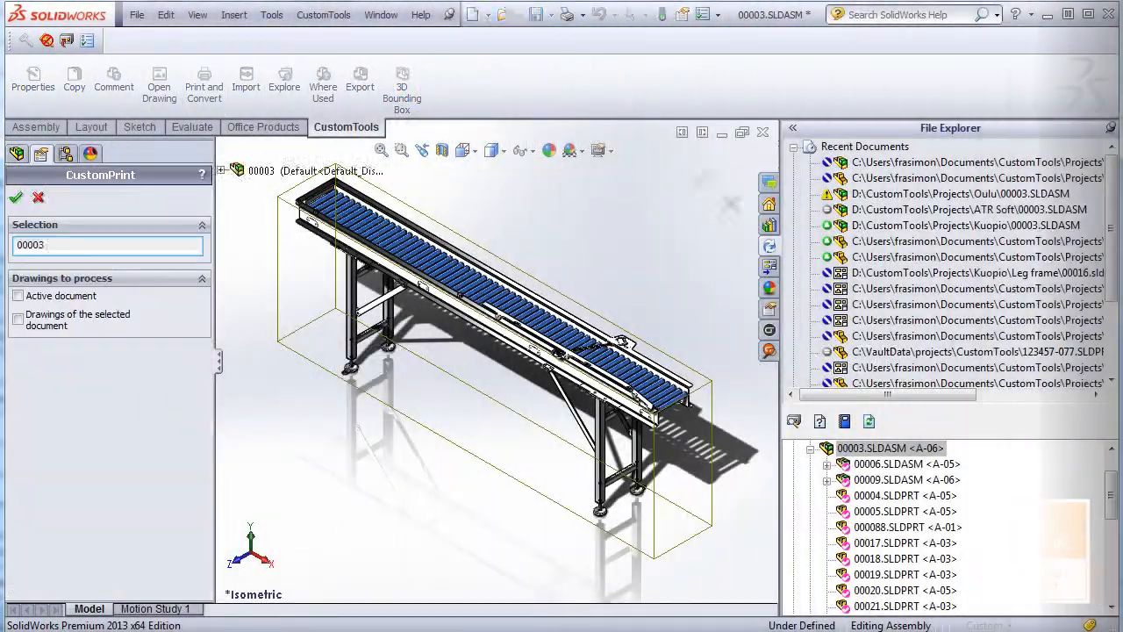
- Review the Print and Convert batch documents, print profiles and batch conversion rules for assembly 00003, and close without processing
click(202, 78)
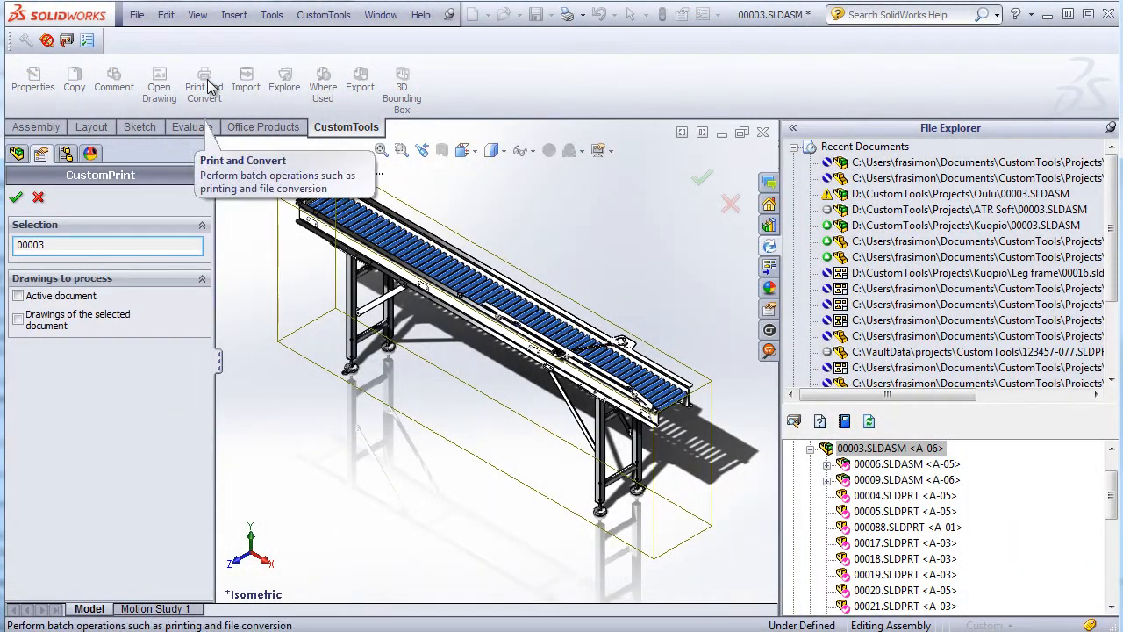
click(16, 198)
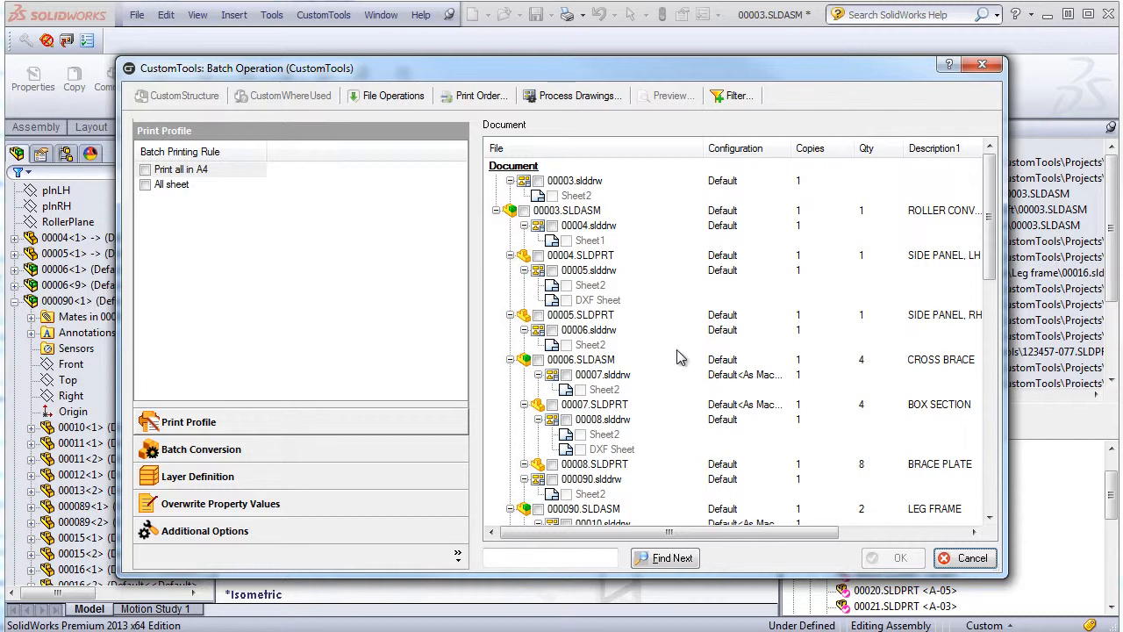
drag(990, 216, 988, 171)
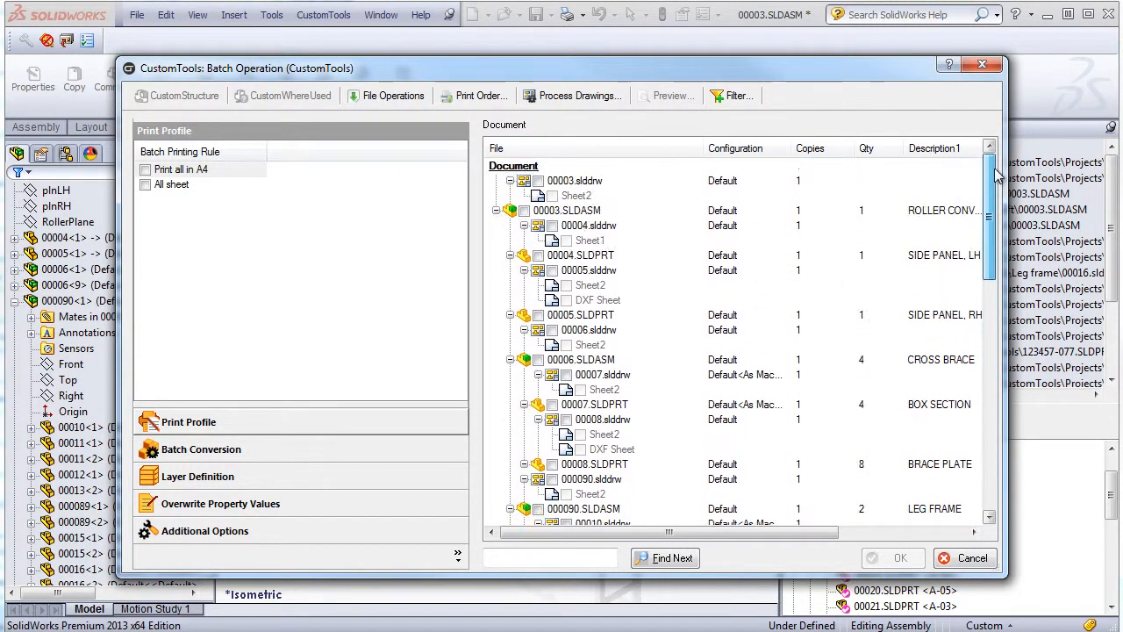
click(276, 458)
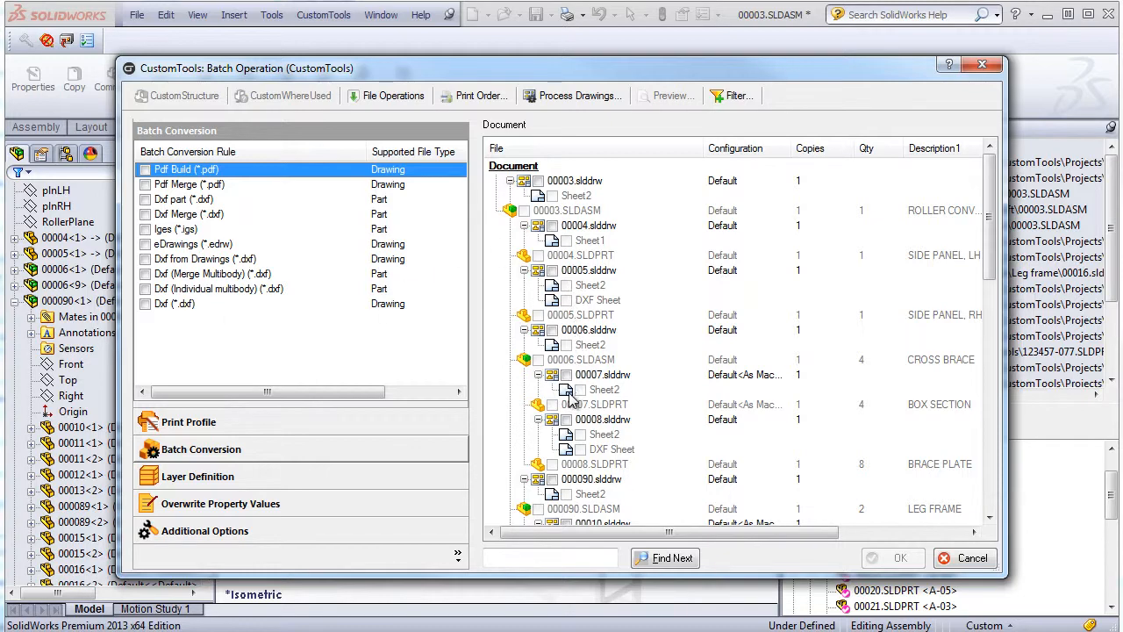
click(965, 558)
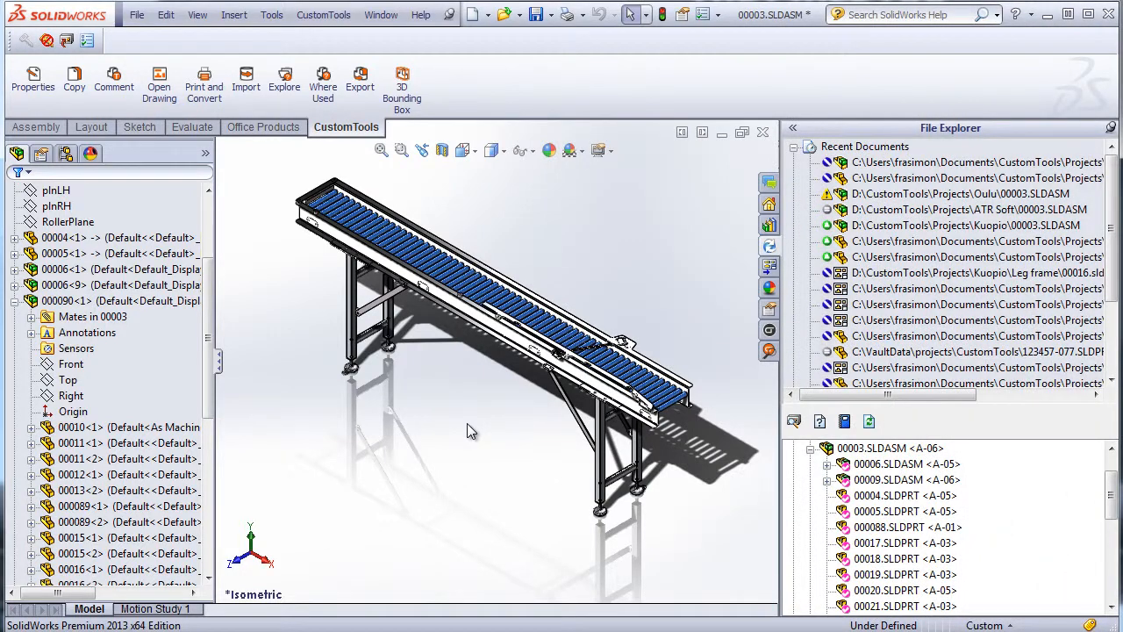
- Review the leg brace's custom properties, from the DXF selection and item data through file information, designer and material
scroll(372, 296, down, 5)
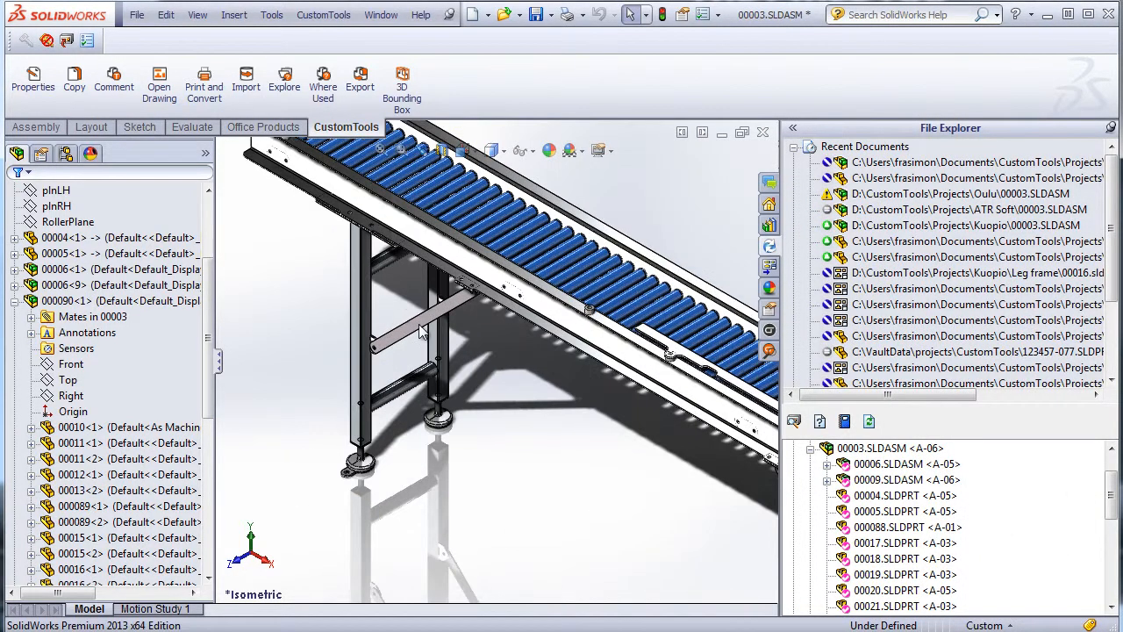
click(414, 321)
click(33, 79)
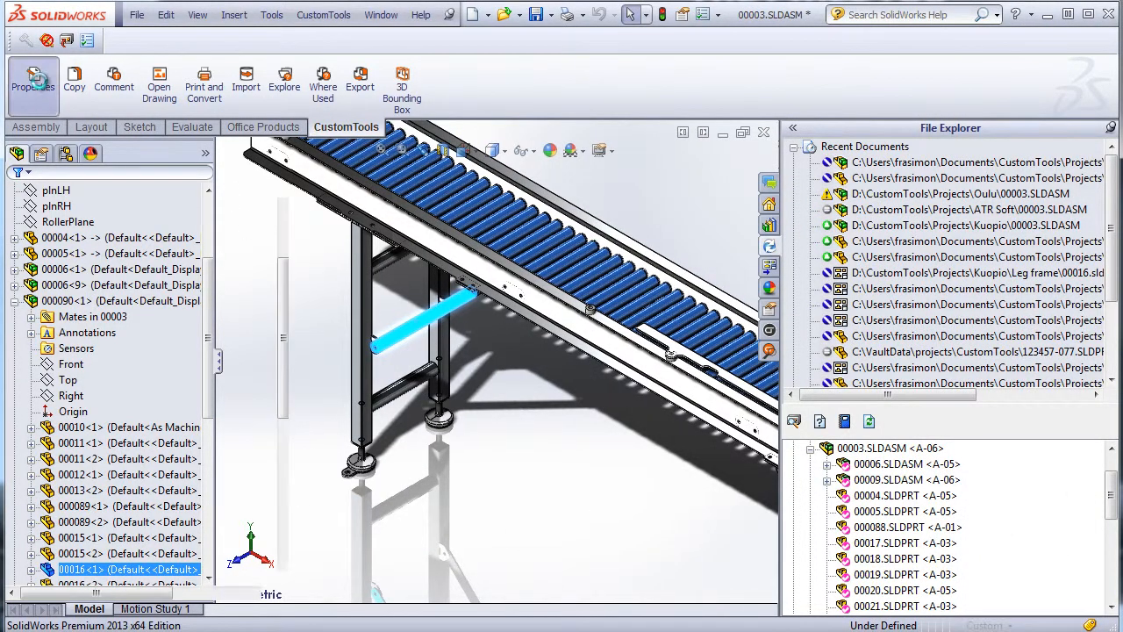
drag(281, 235, 302, 401)
click(265, 274)
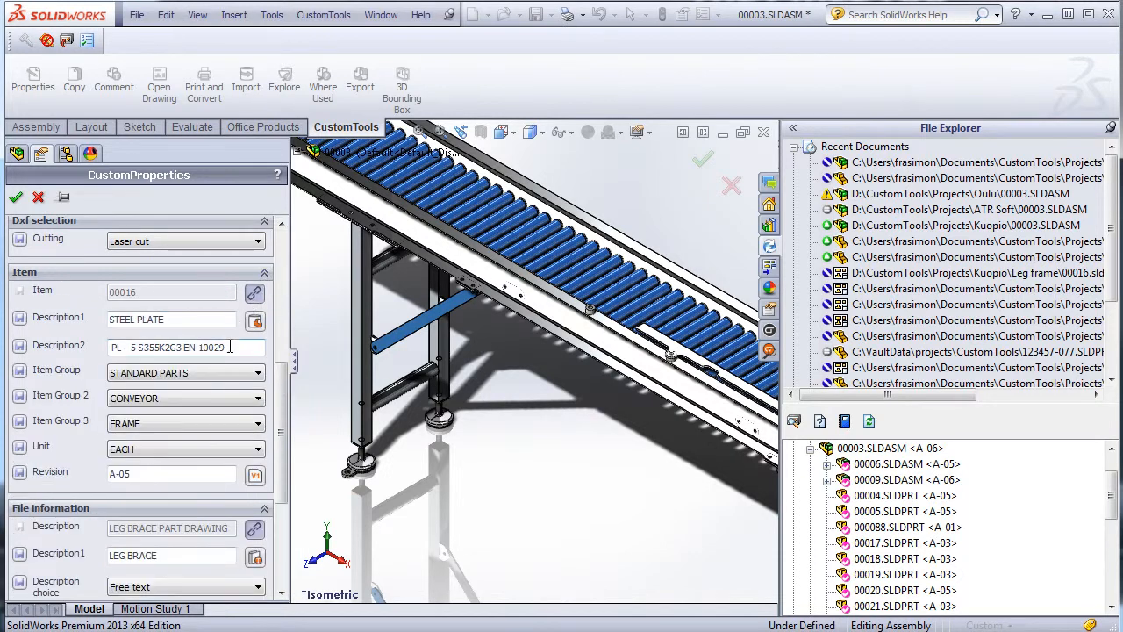
drag(283, 381, 291, 494)
click(265, 461)
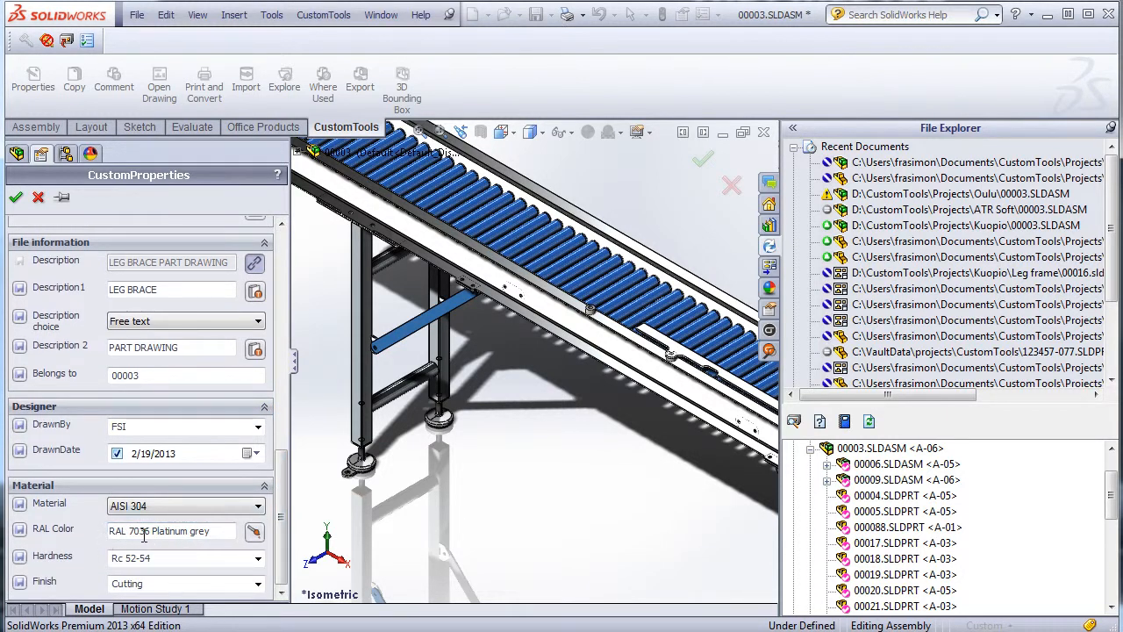
click(16, 196)
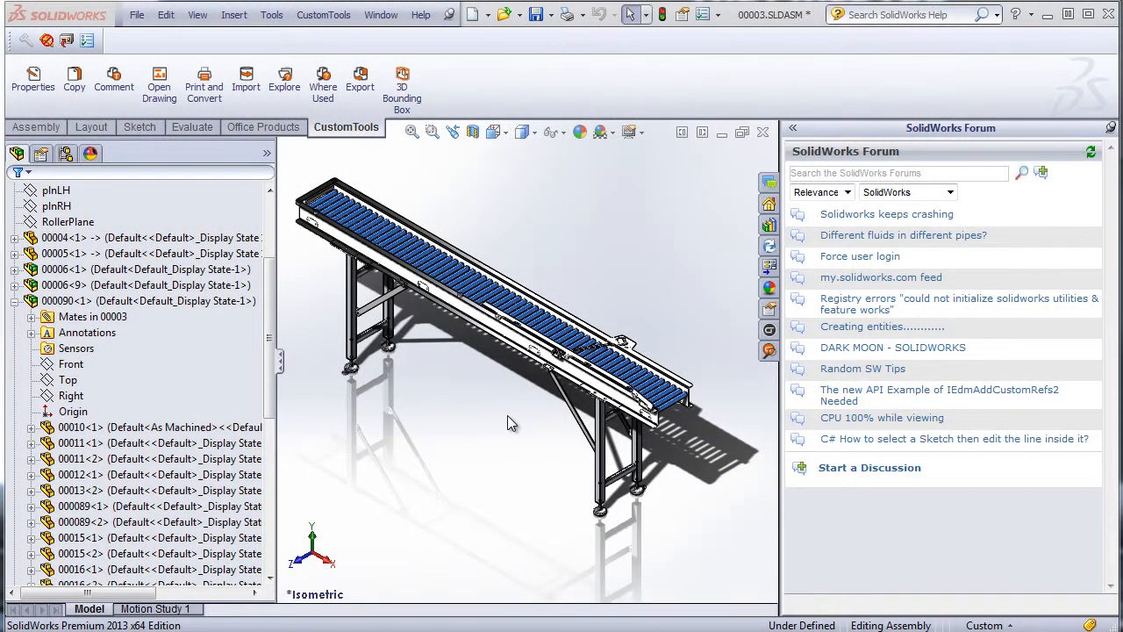
- Set up a copy of the conveyor assembly structure with 123458: ATR Soft as the target project, and cancel it
click(74, 79)
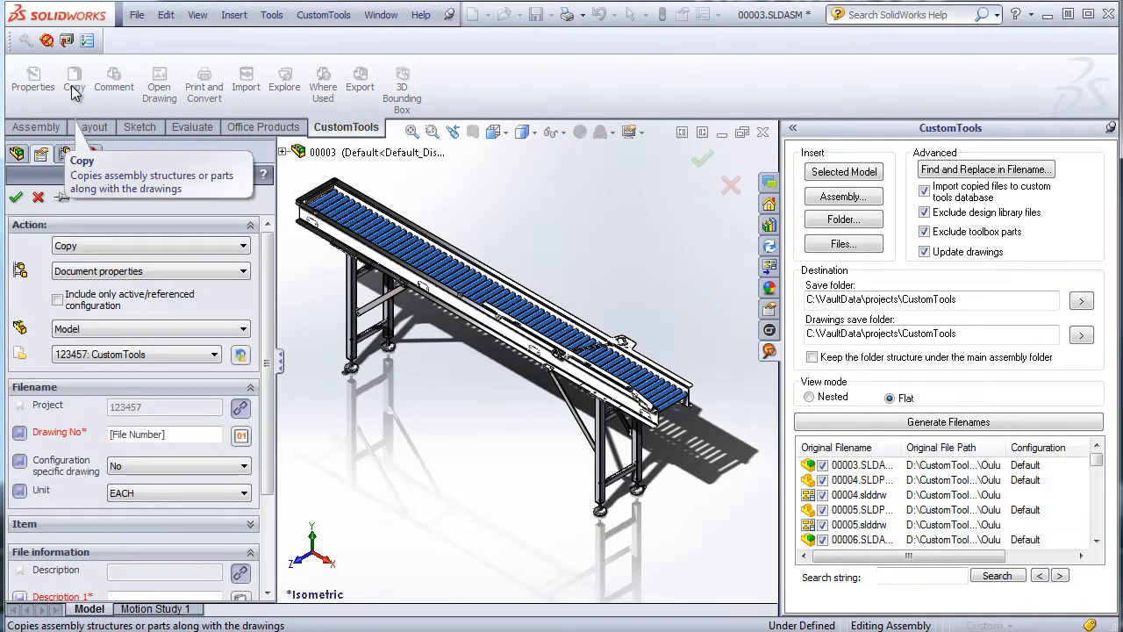
scroll(272, 313, down, 3)
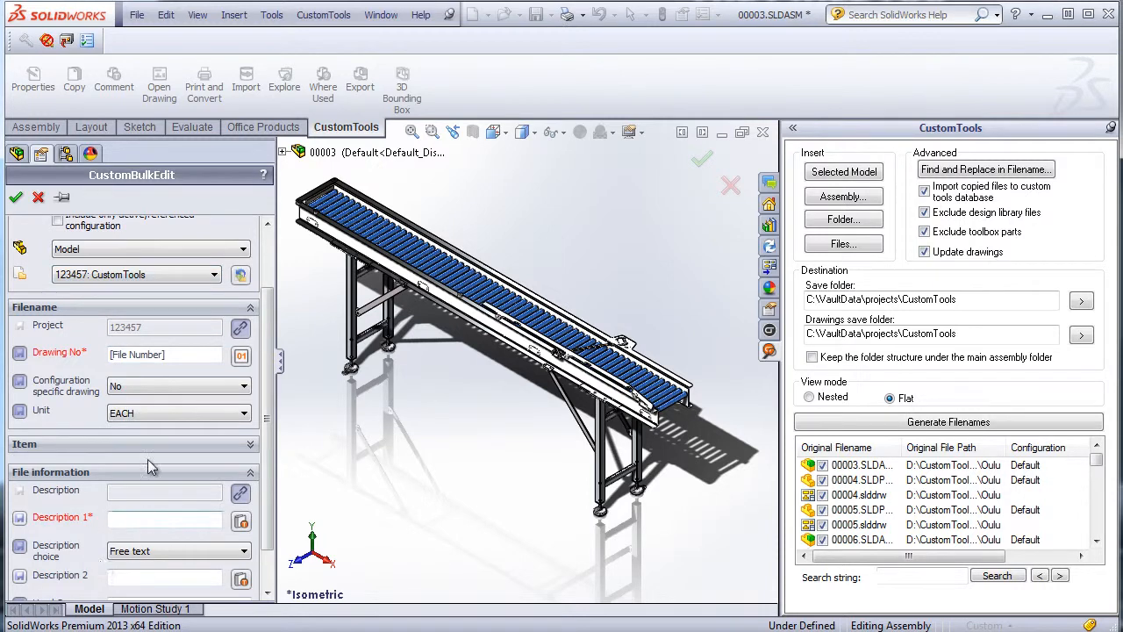
click(147, 283)
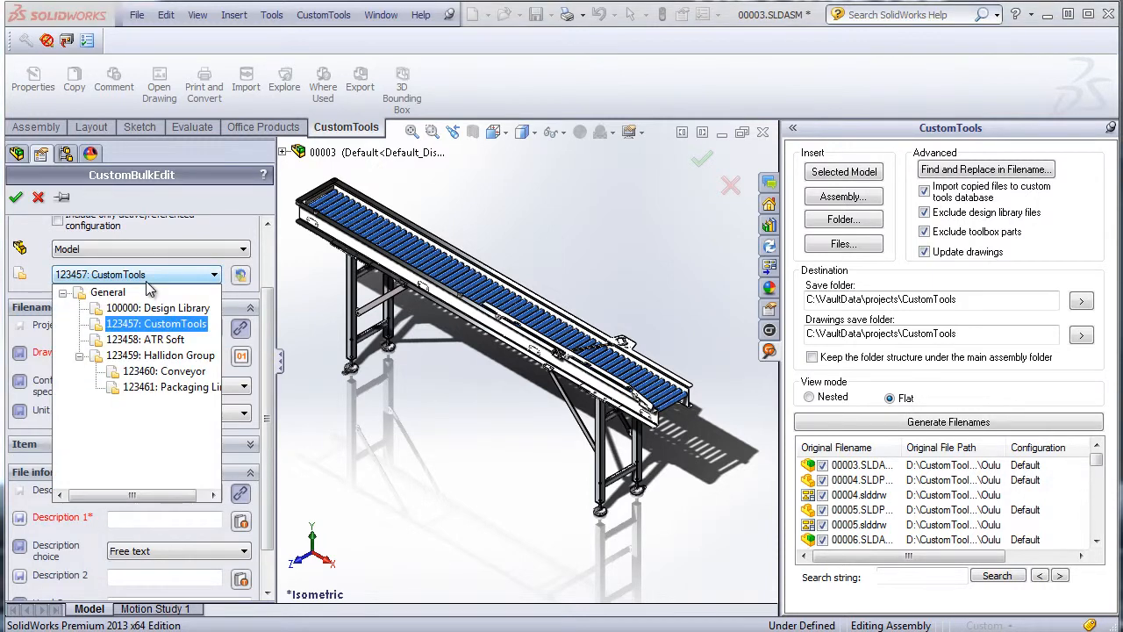
click(158, 342)
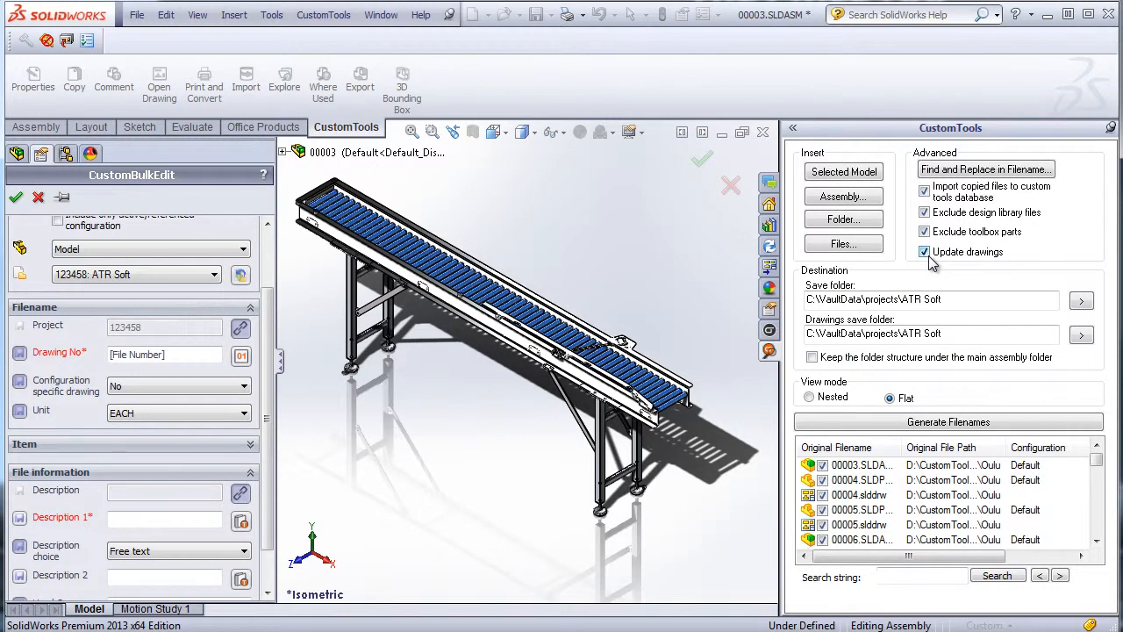
click(730, 186)
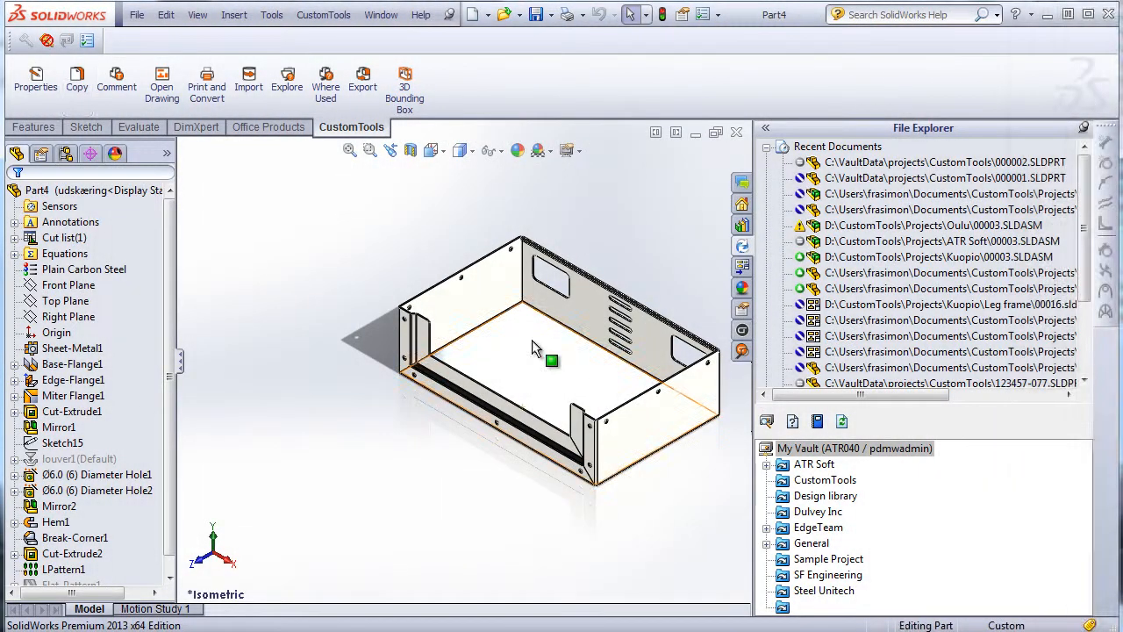
- Assign the sheet metal part's custom properties to project 123458: ATR Soft with configuration specific drawing set to Yes, and apply them
click(36, 86)
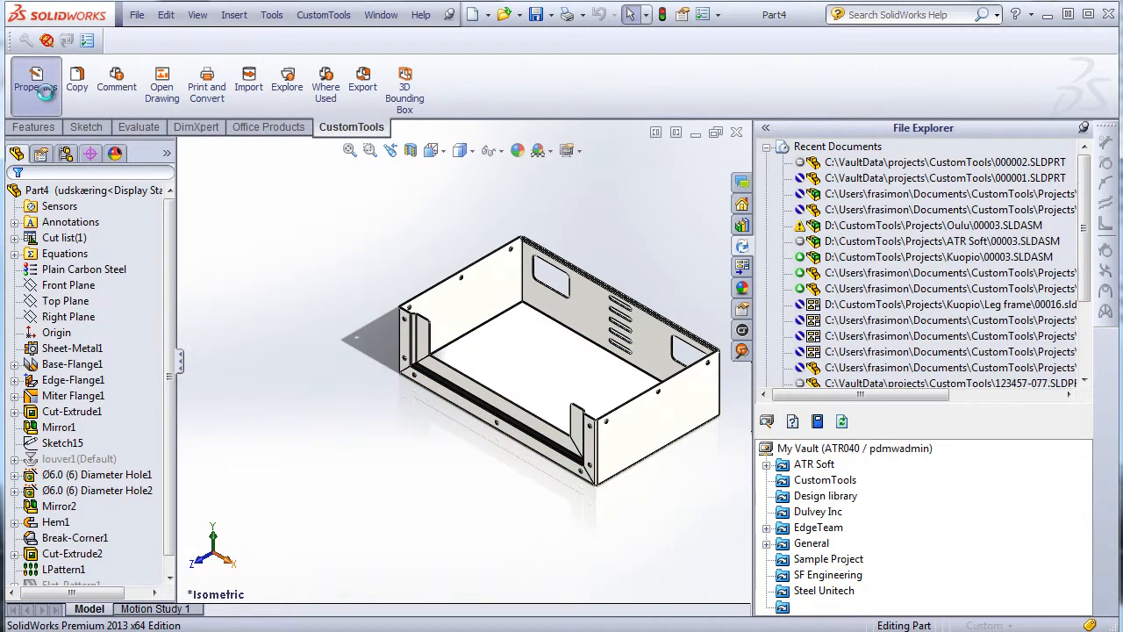
scroll(182, 334, down, 3)
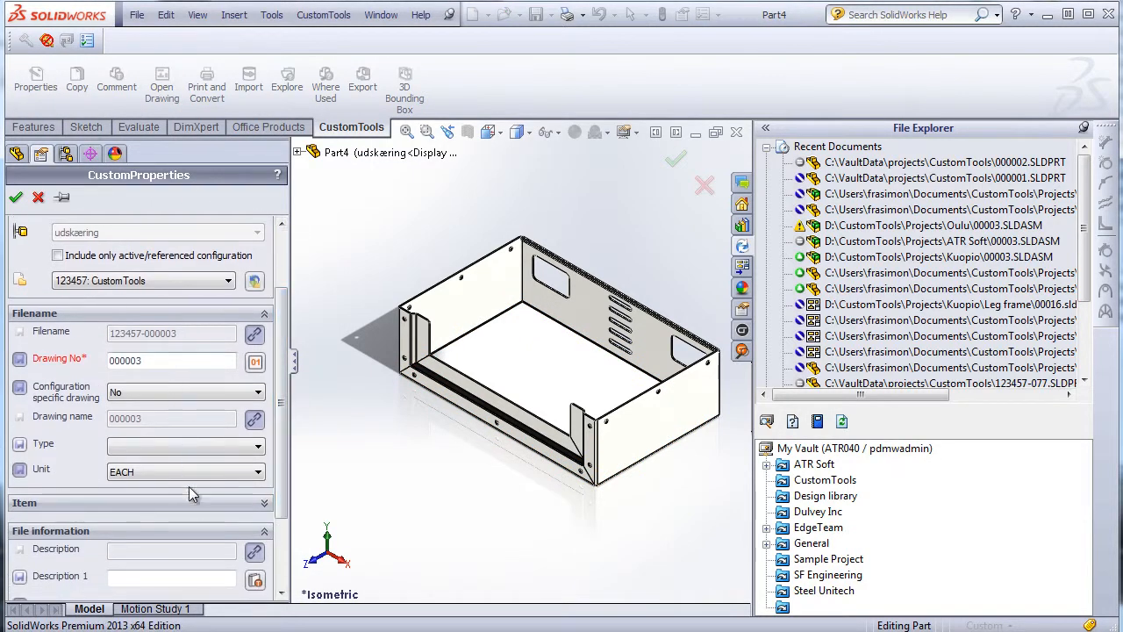
click(173, 284)
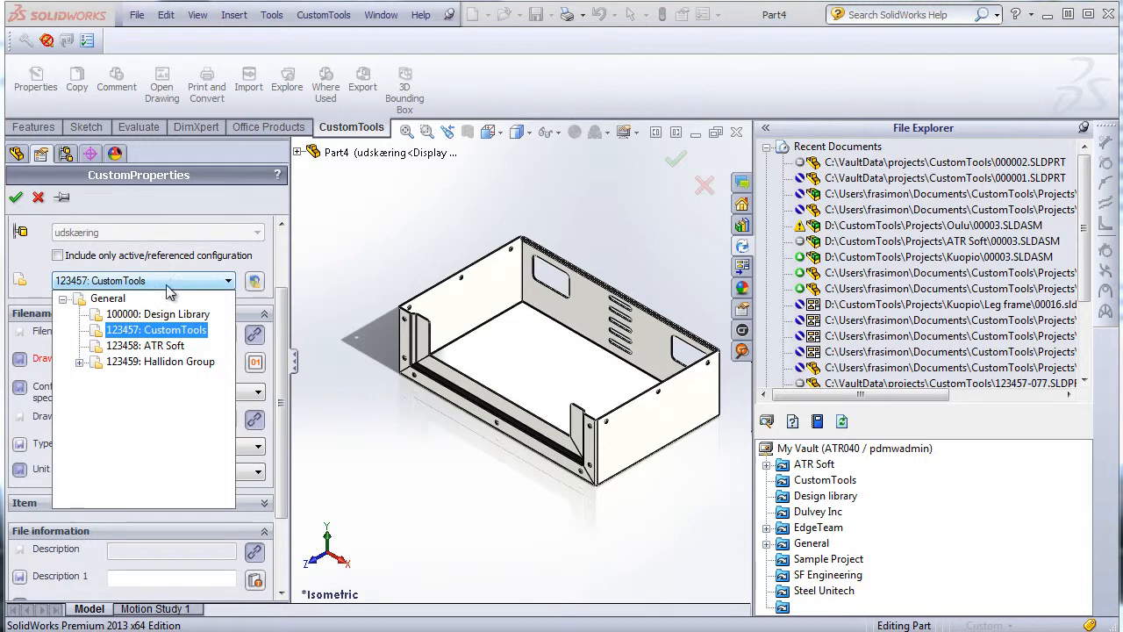
click(149, 347)
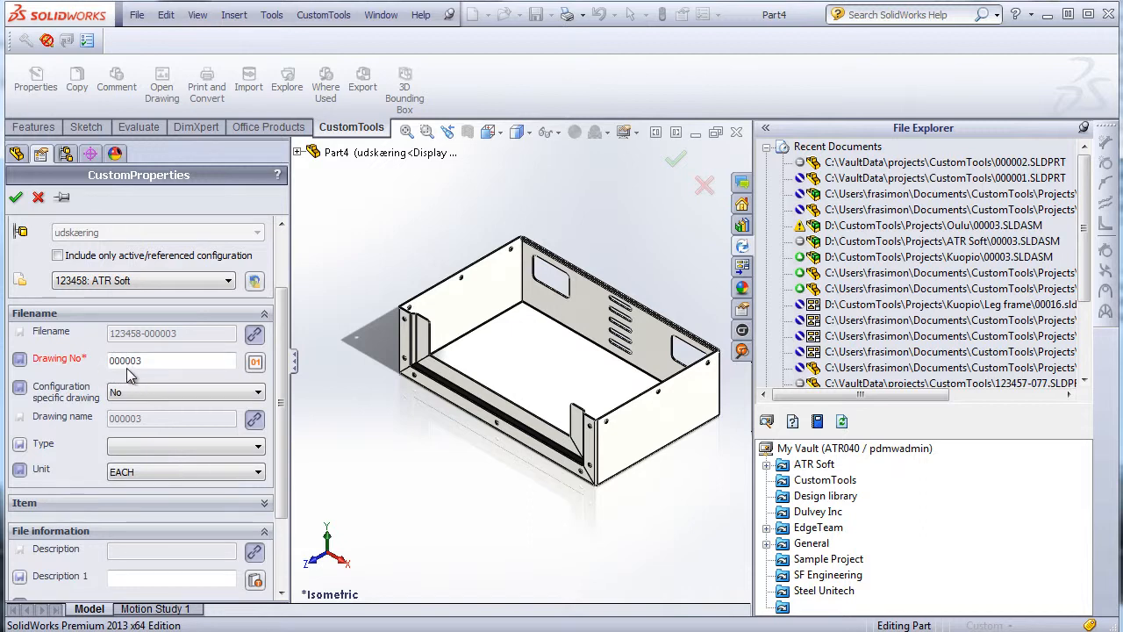
click(145, 392)
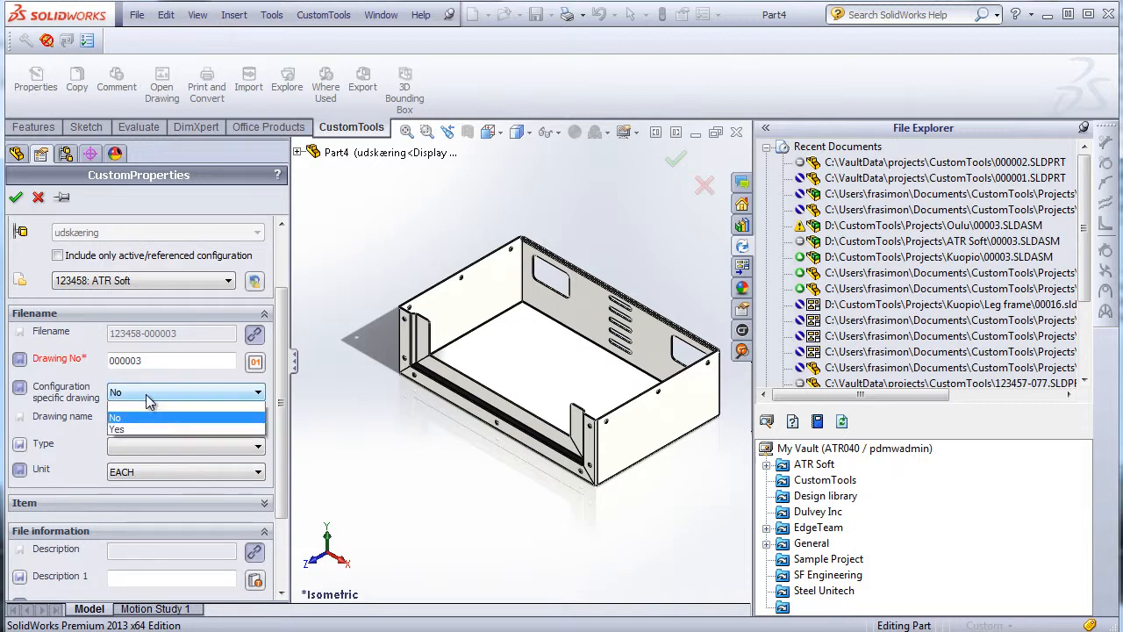
click(137, 431)
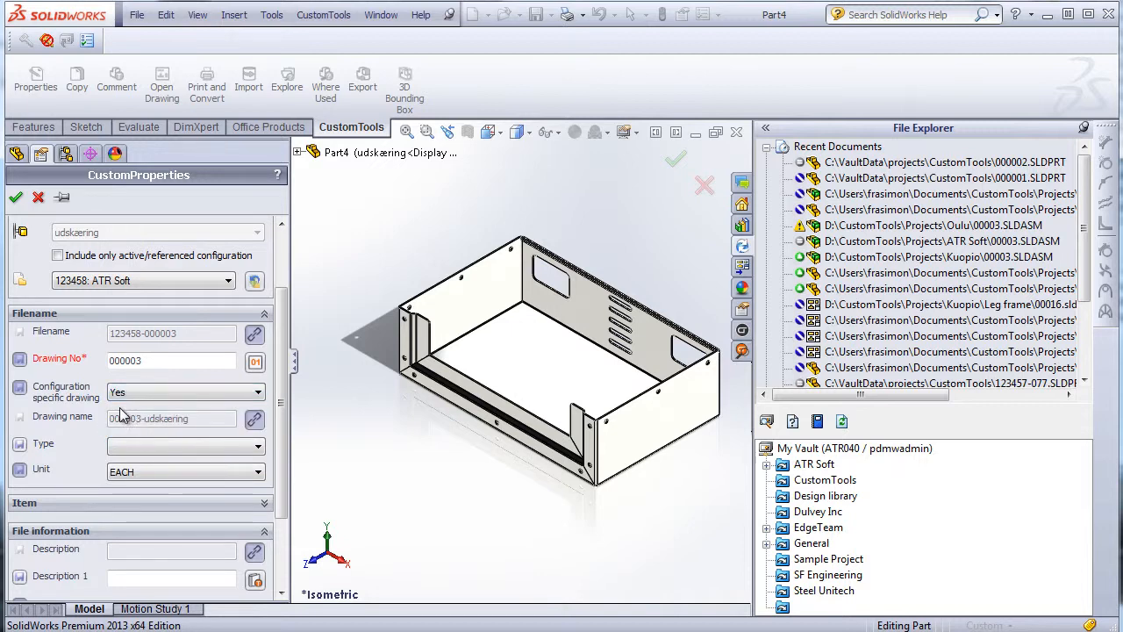
click(18, 199)
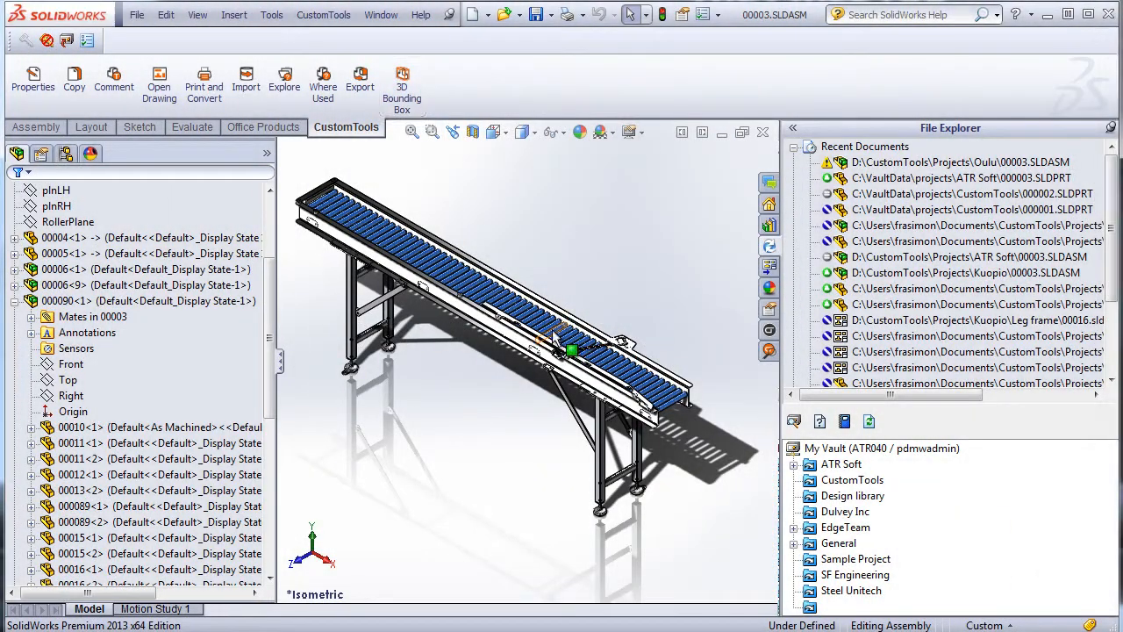
- Export the roller conveyor assembly's structure with the Excel report profile, and look through the generated drawing list before closing it
click(365, 77)
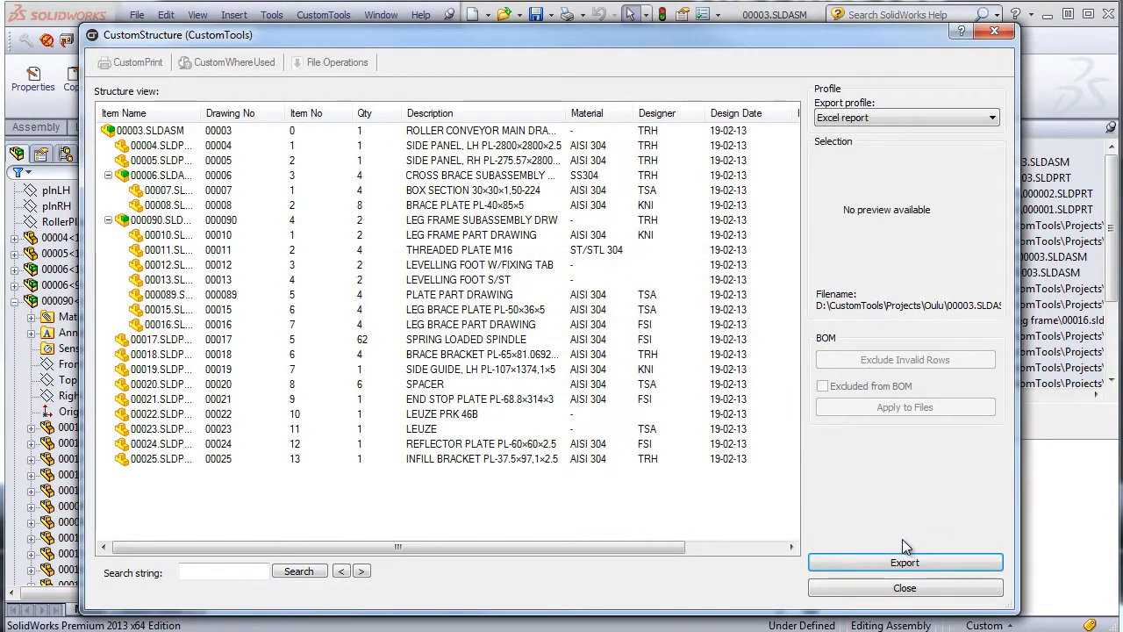
click(905, 562)
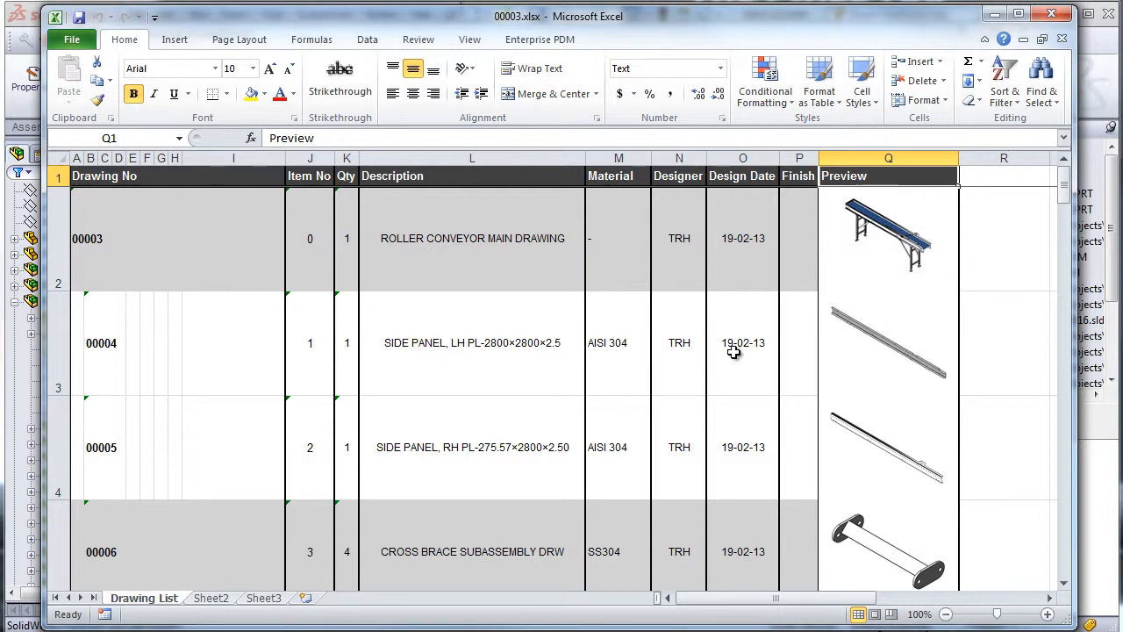
scroll(735, 360, down, 3)
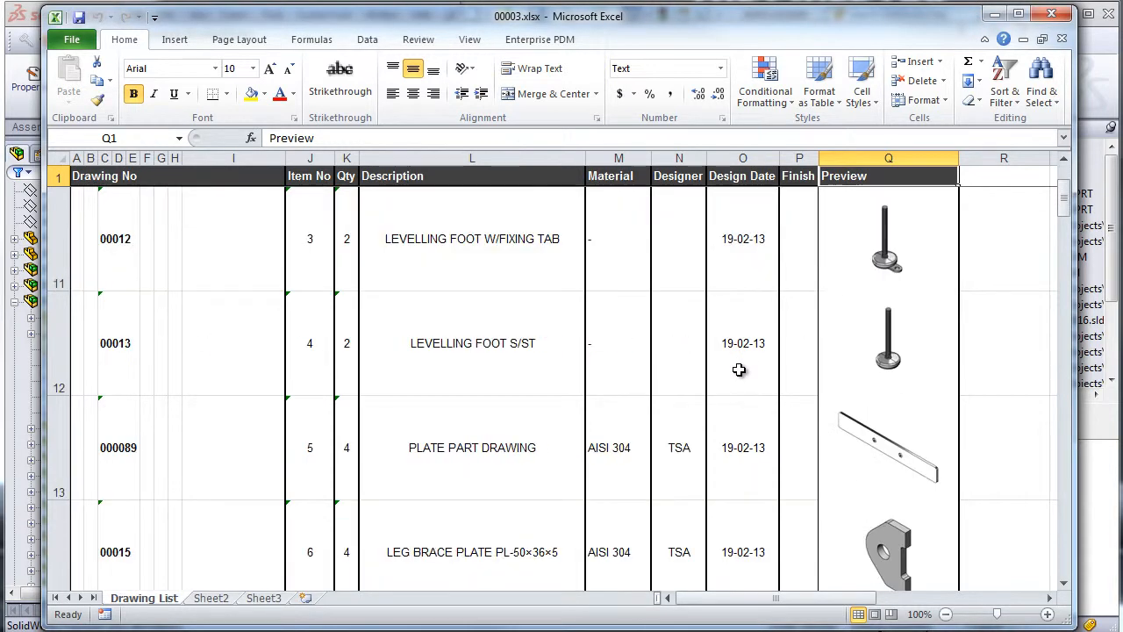
scroll(739, 369, down, 3)
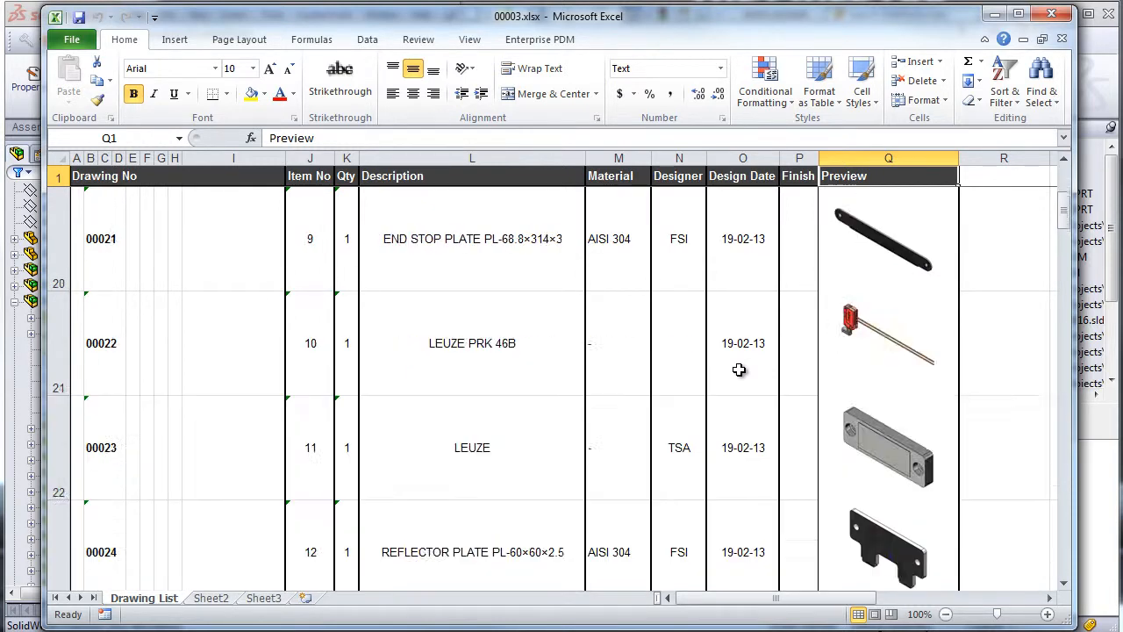
scroll(739, 369, up, 6)
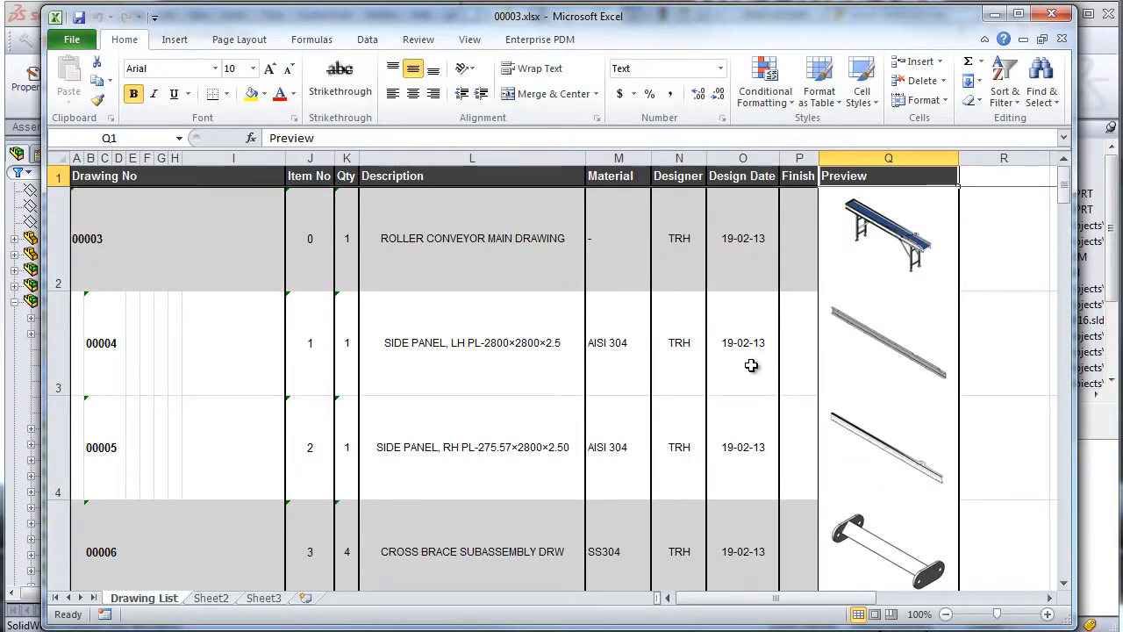
click(1052, 13)
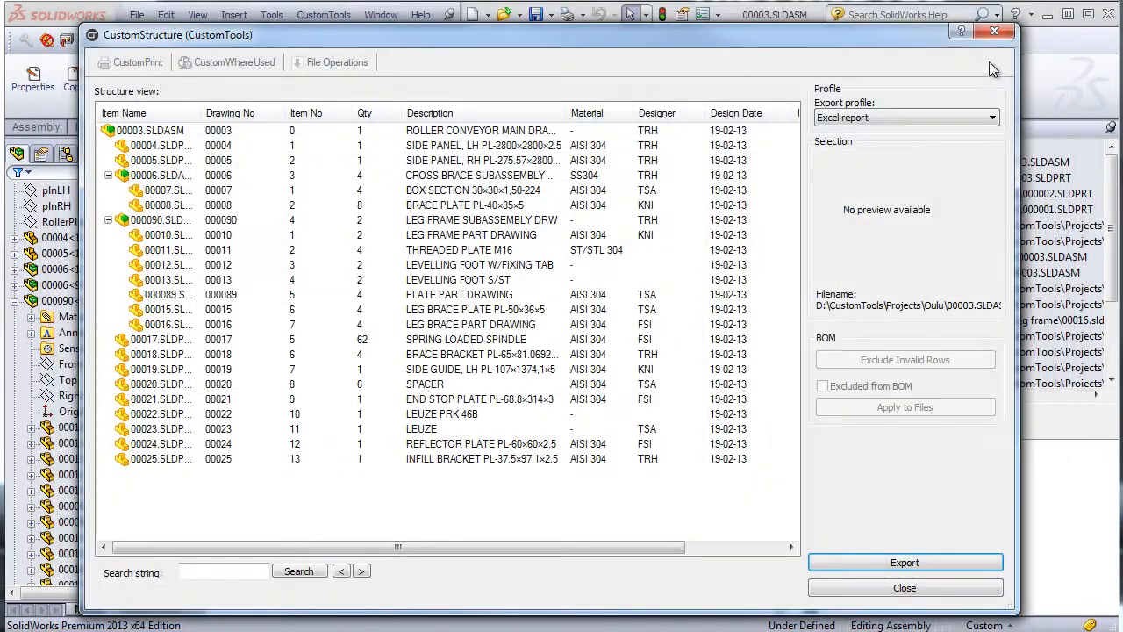
click(994, 31)
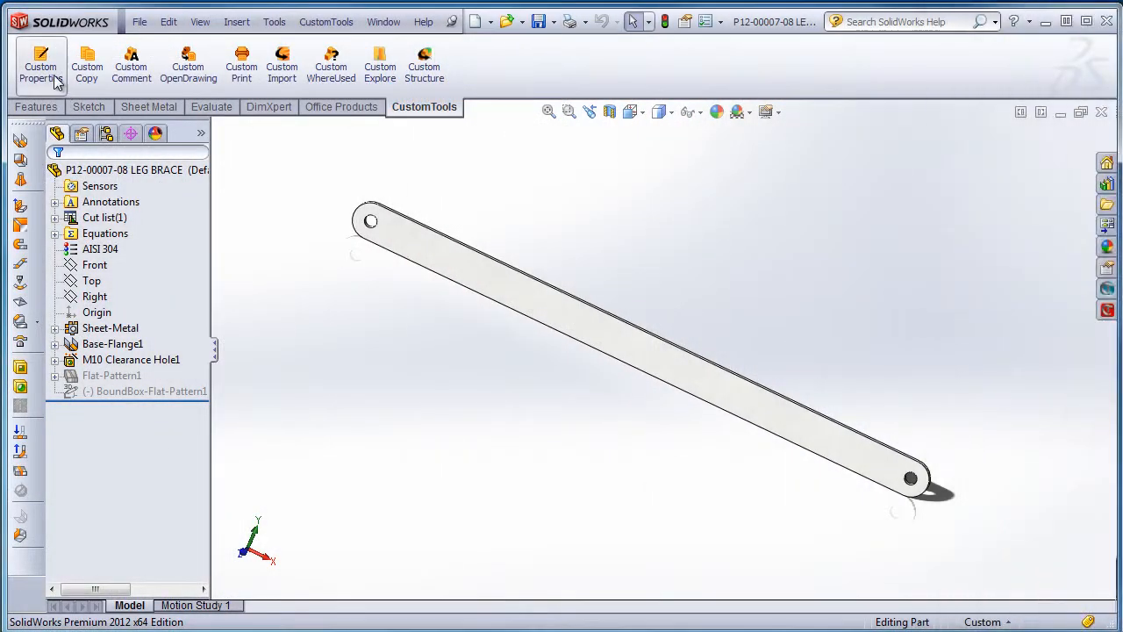
- From the leg brace's custom properties, search the item database without conditions and again with Leg as Description 1
click(54, 78)
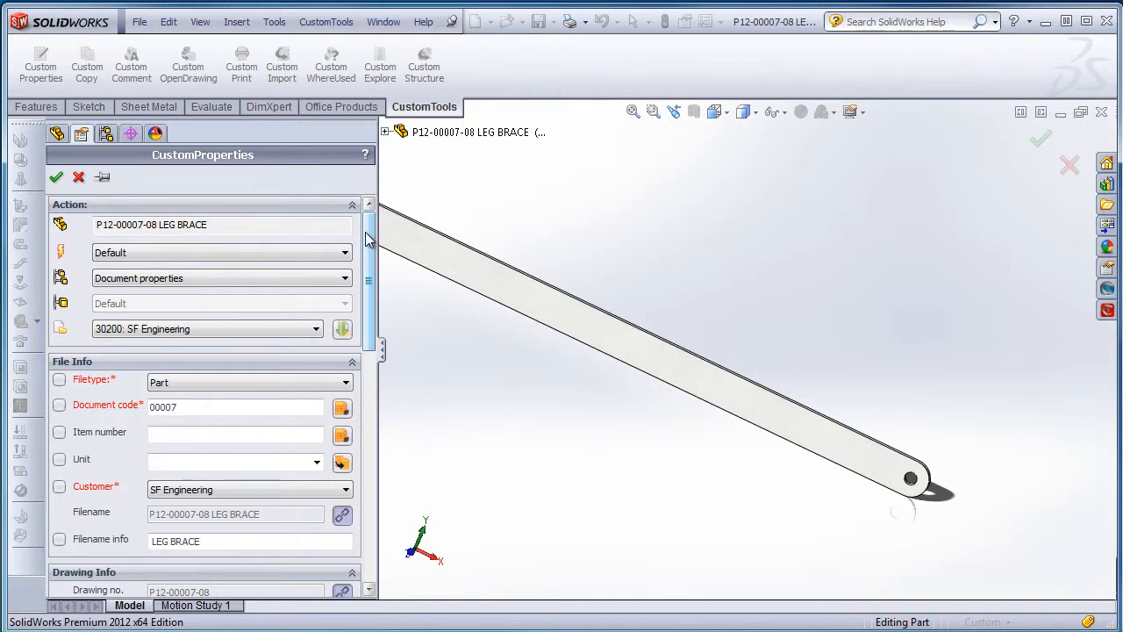
drag(369, 239, 368, 281)
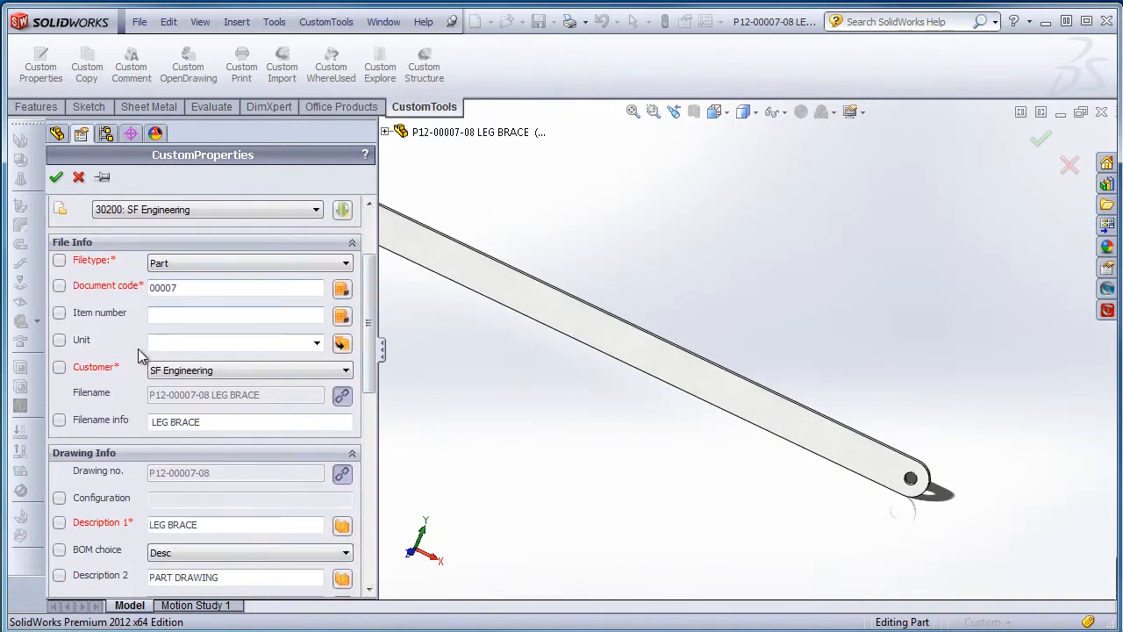
click(342, 348)
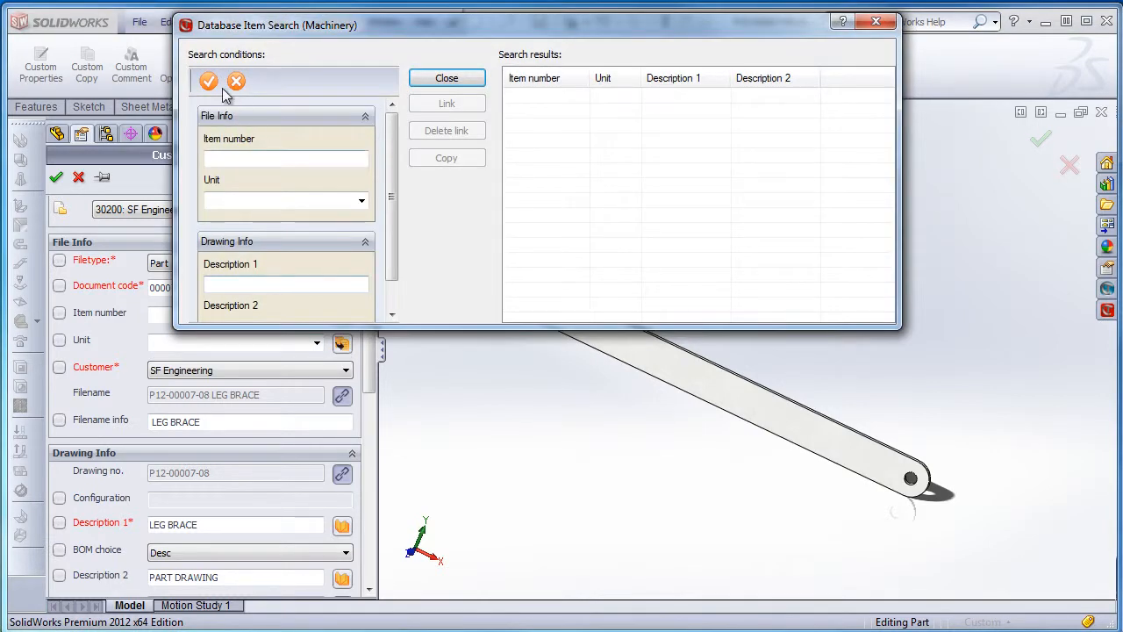
click(208, 81)
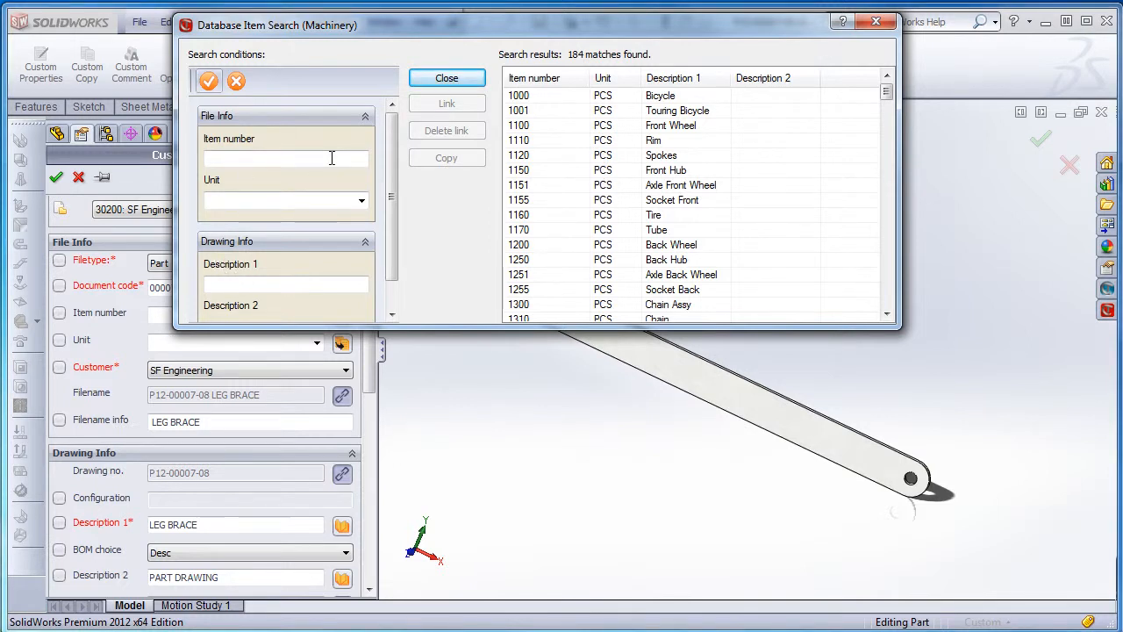
scroll(387, 160, down, 1)
click(276, 263)
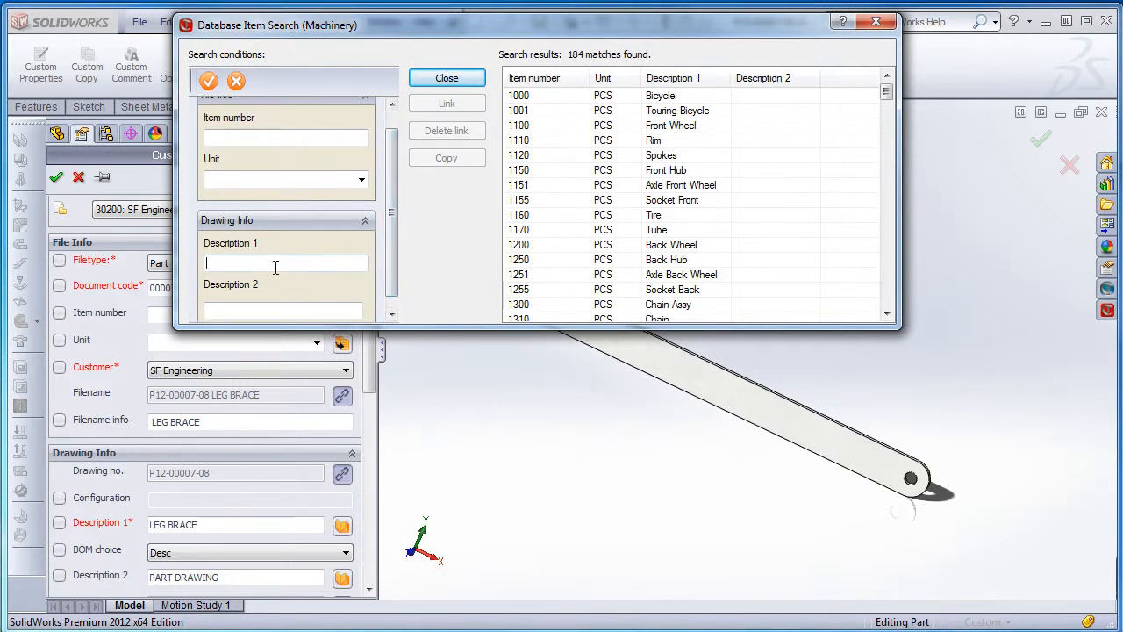
text(Leg)
key(Return)
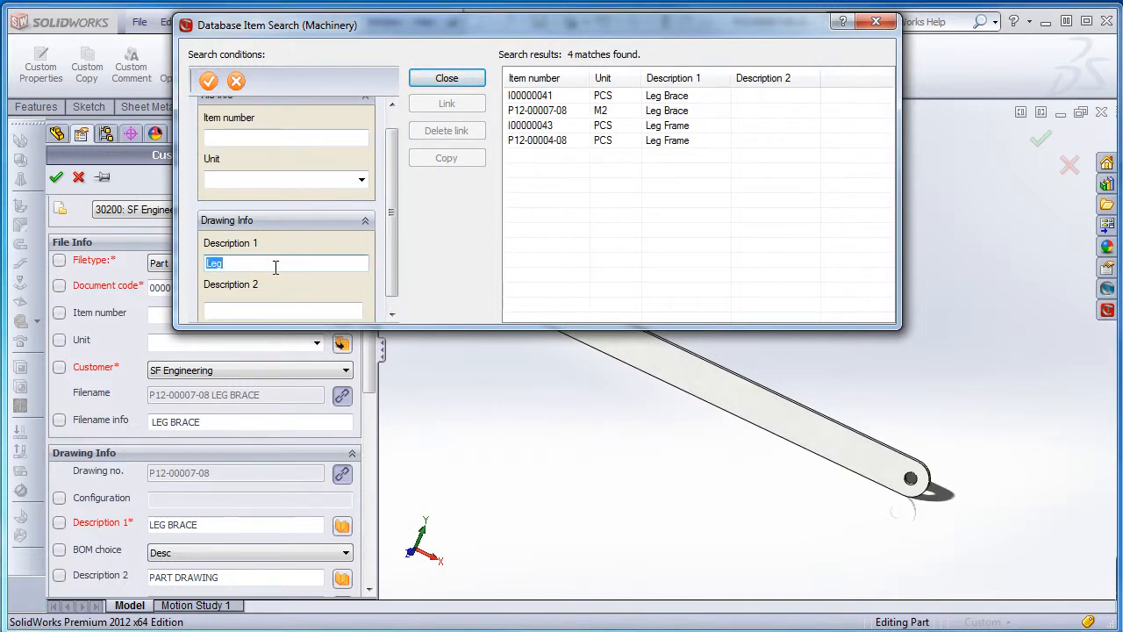
- Link the leg brace's properties to database item I00000041, and cancel the property changes
click(548, 97)
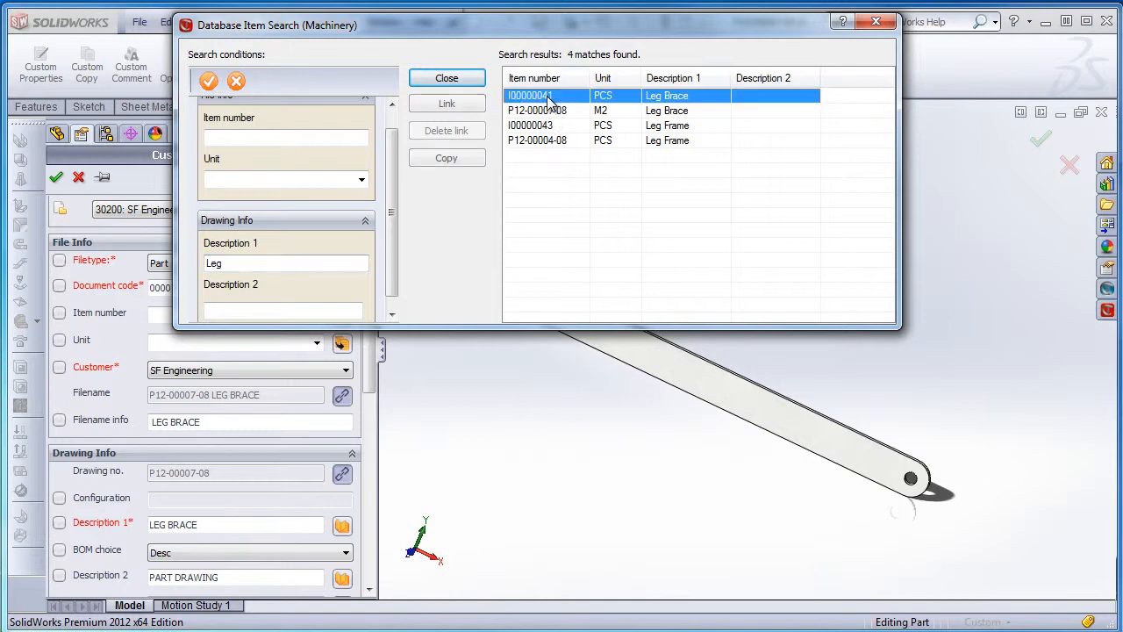
click(445, 104)
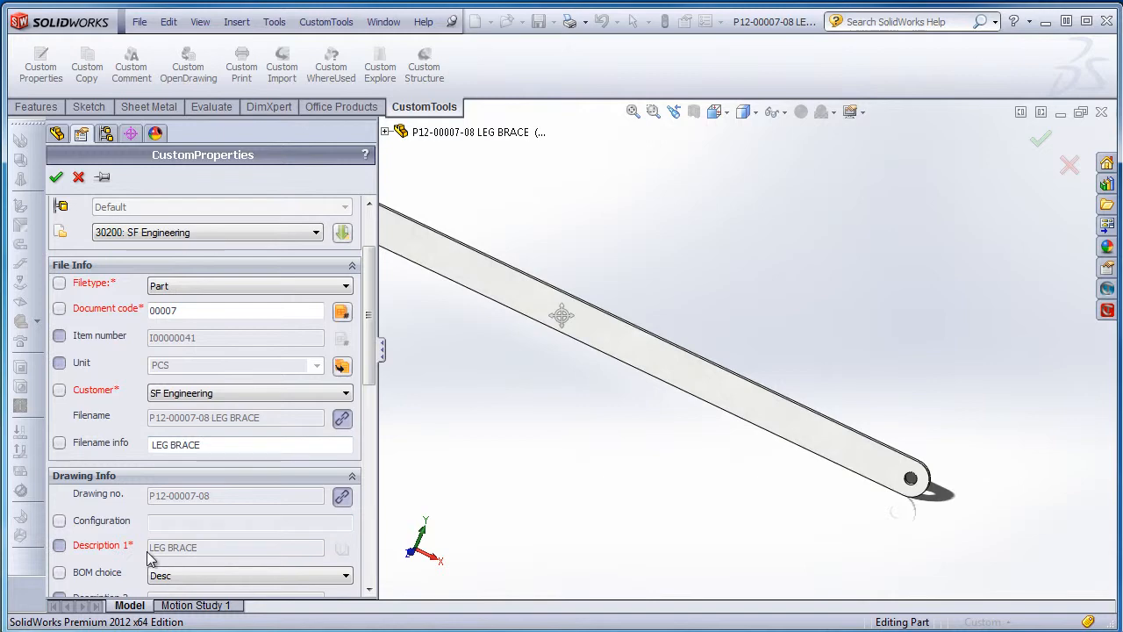
click(78, 178)
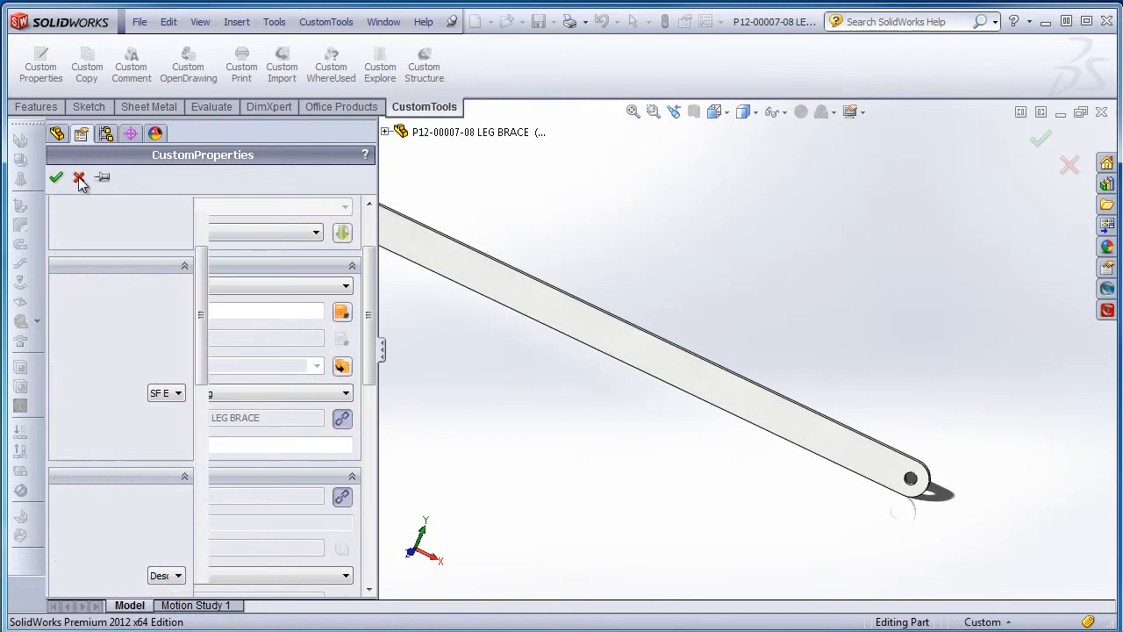
- Export the conveyor assembly's structure with the Dynamics NAV BOM profile, and open production BOM A11-00000-08 in Microsoft Dynamics NAV
click(418, 69)
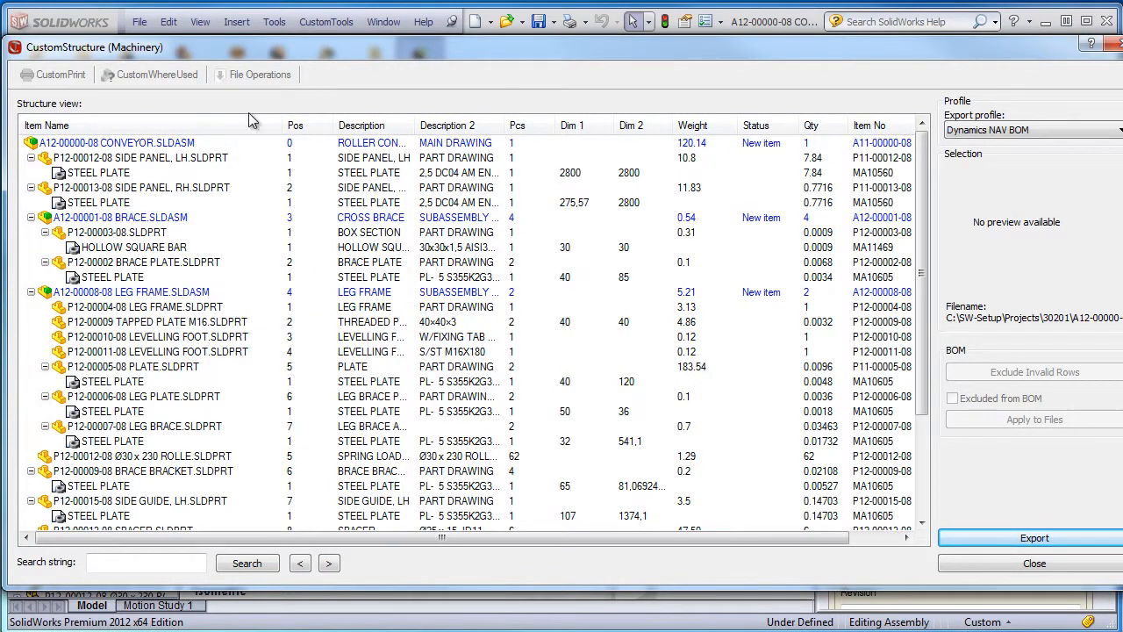
click(981, 541)
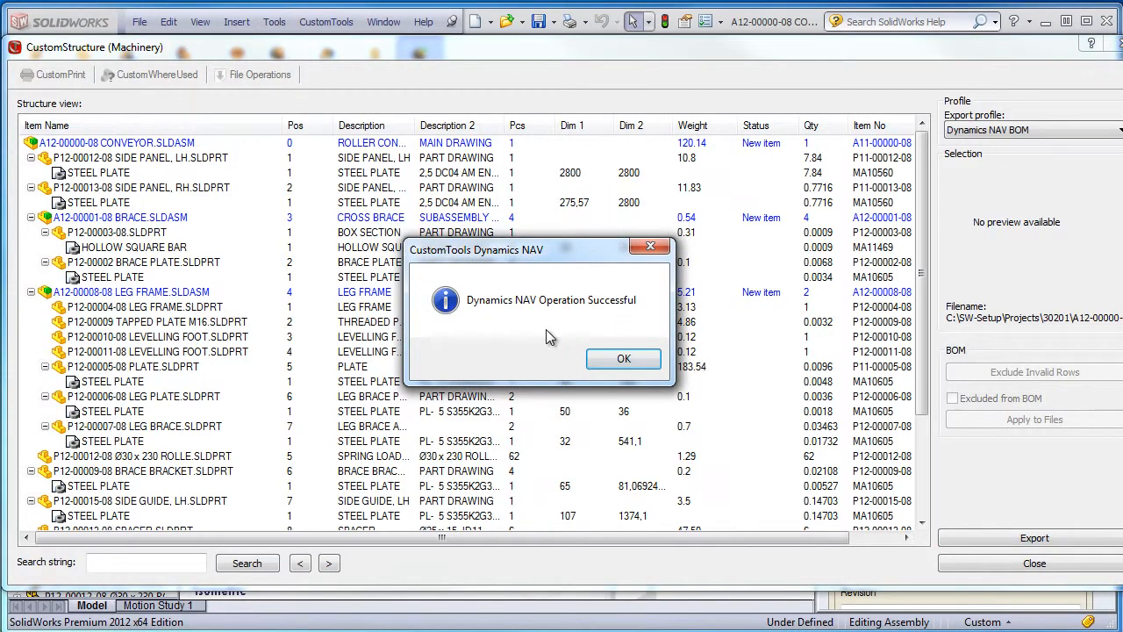
click(617, 365)
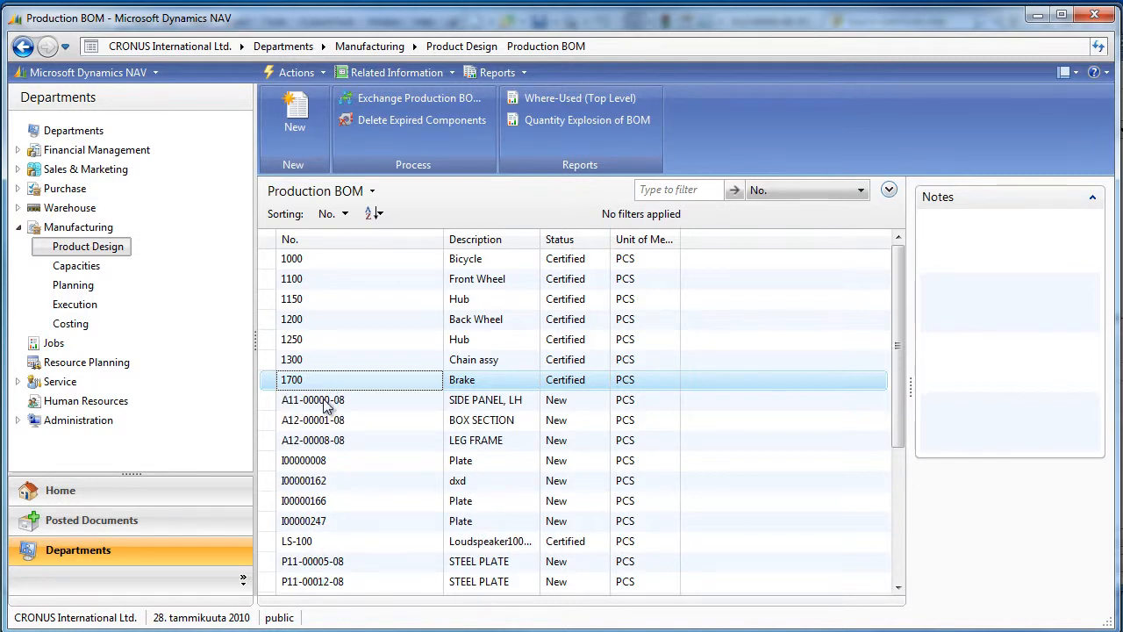
double_click(324, 402)
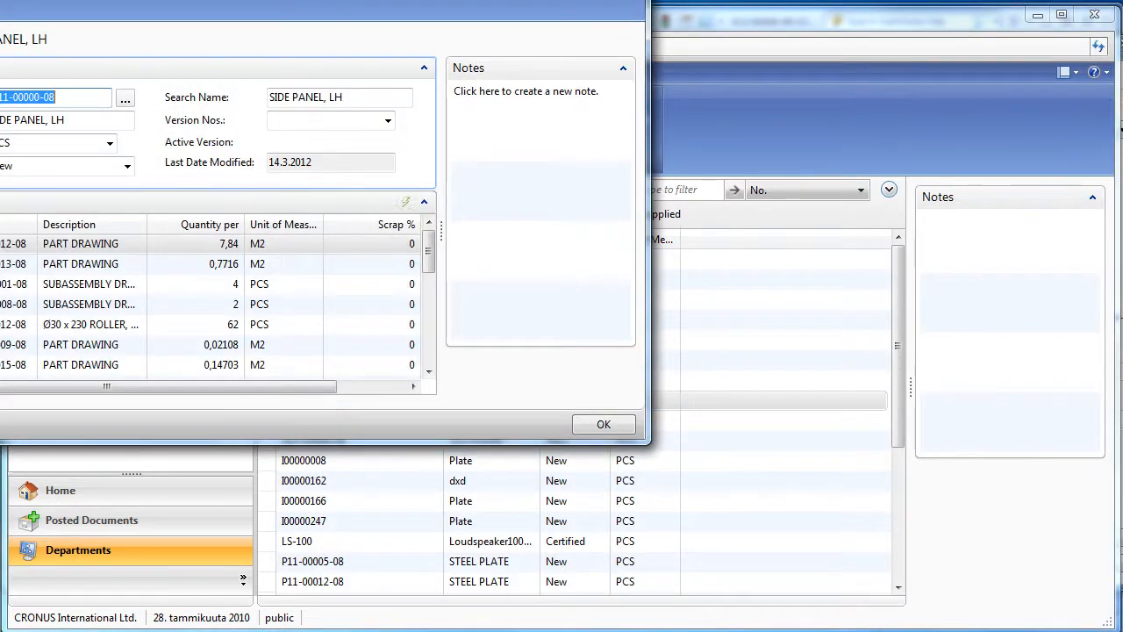